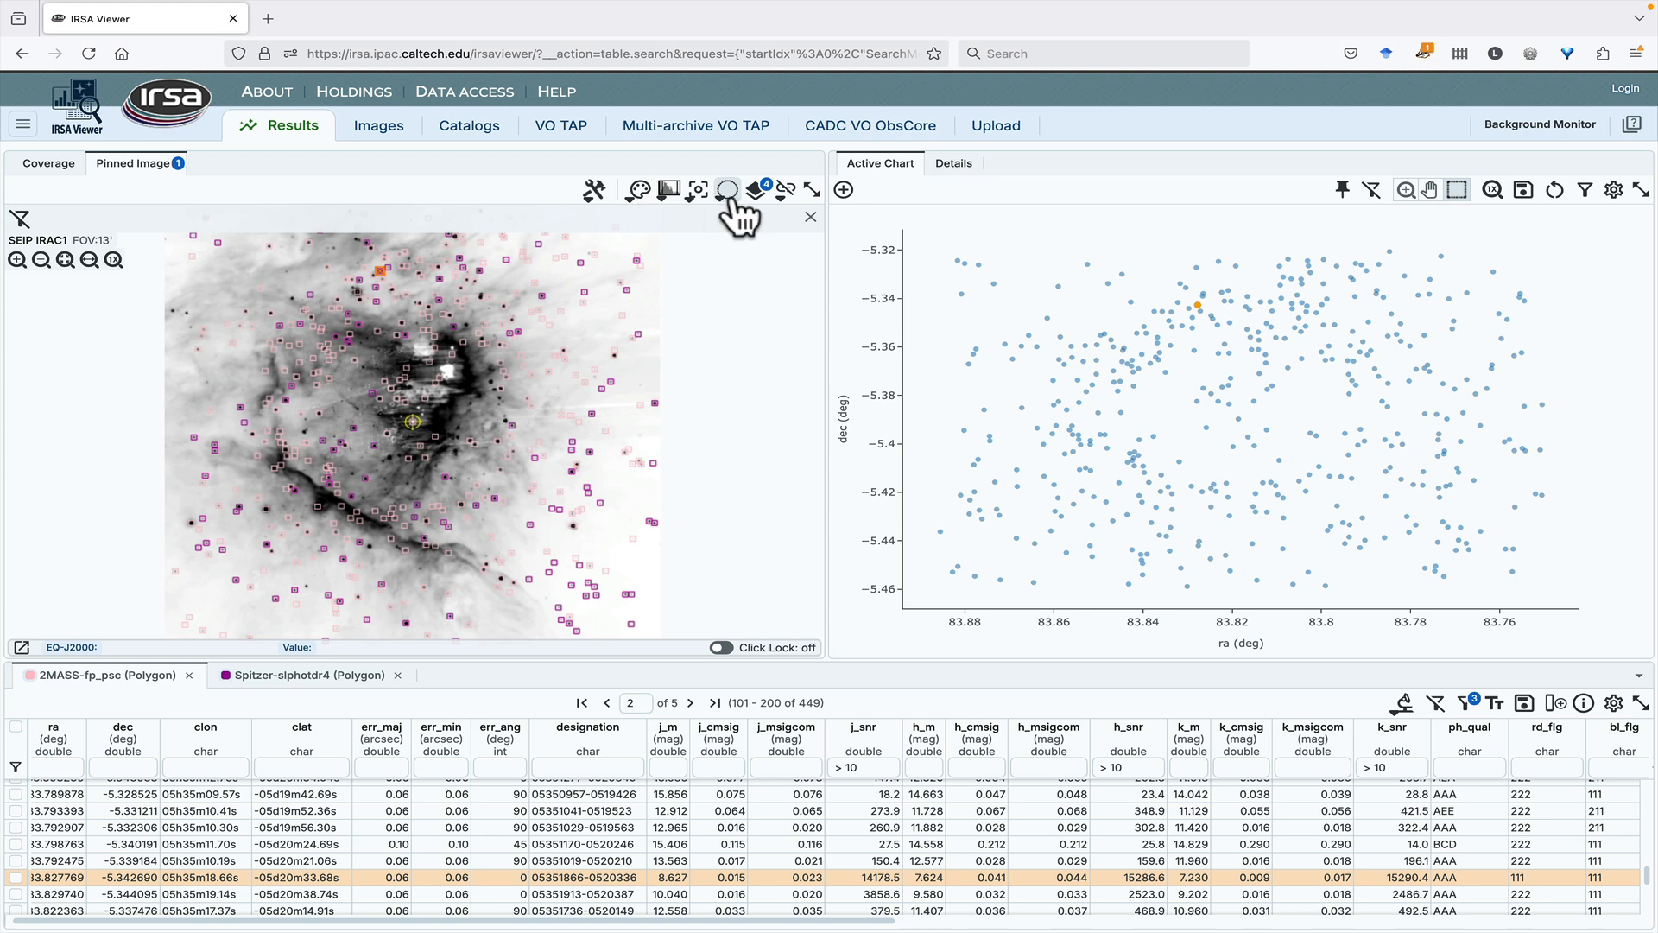
# - Draw a circular selection about 0.0044 degrees in radius just beside the highlighted source on the image and list its search actions
pyautogui.click(728, 191)
pyautogui.click(736, 226)
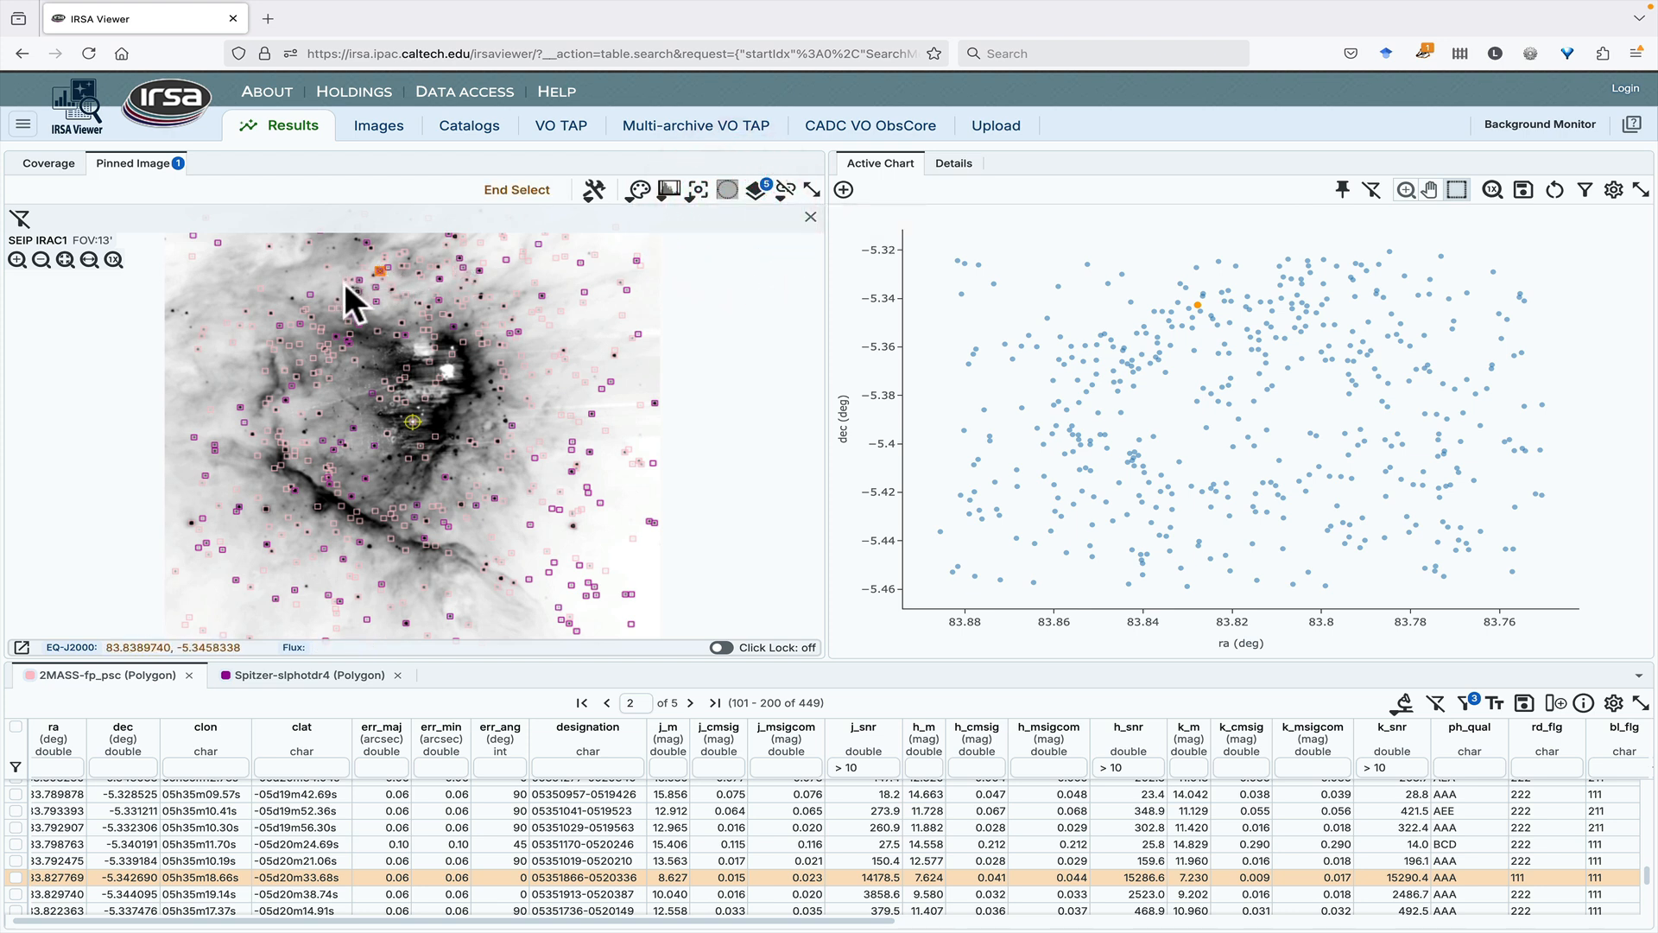
pyautogui.moveTo(352, 290); pyautogui.dragTo(369, 295)
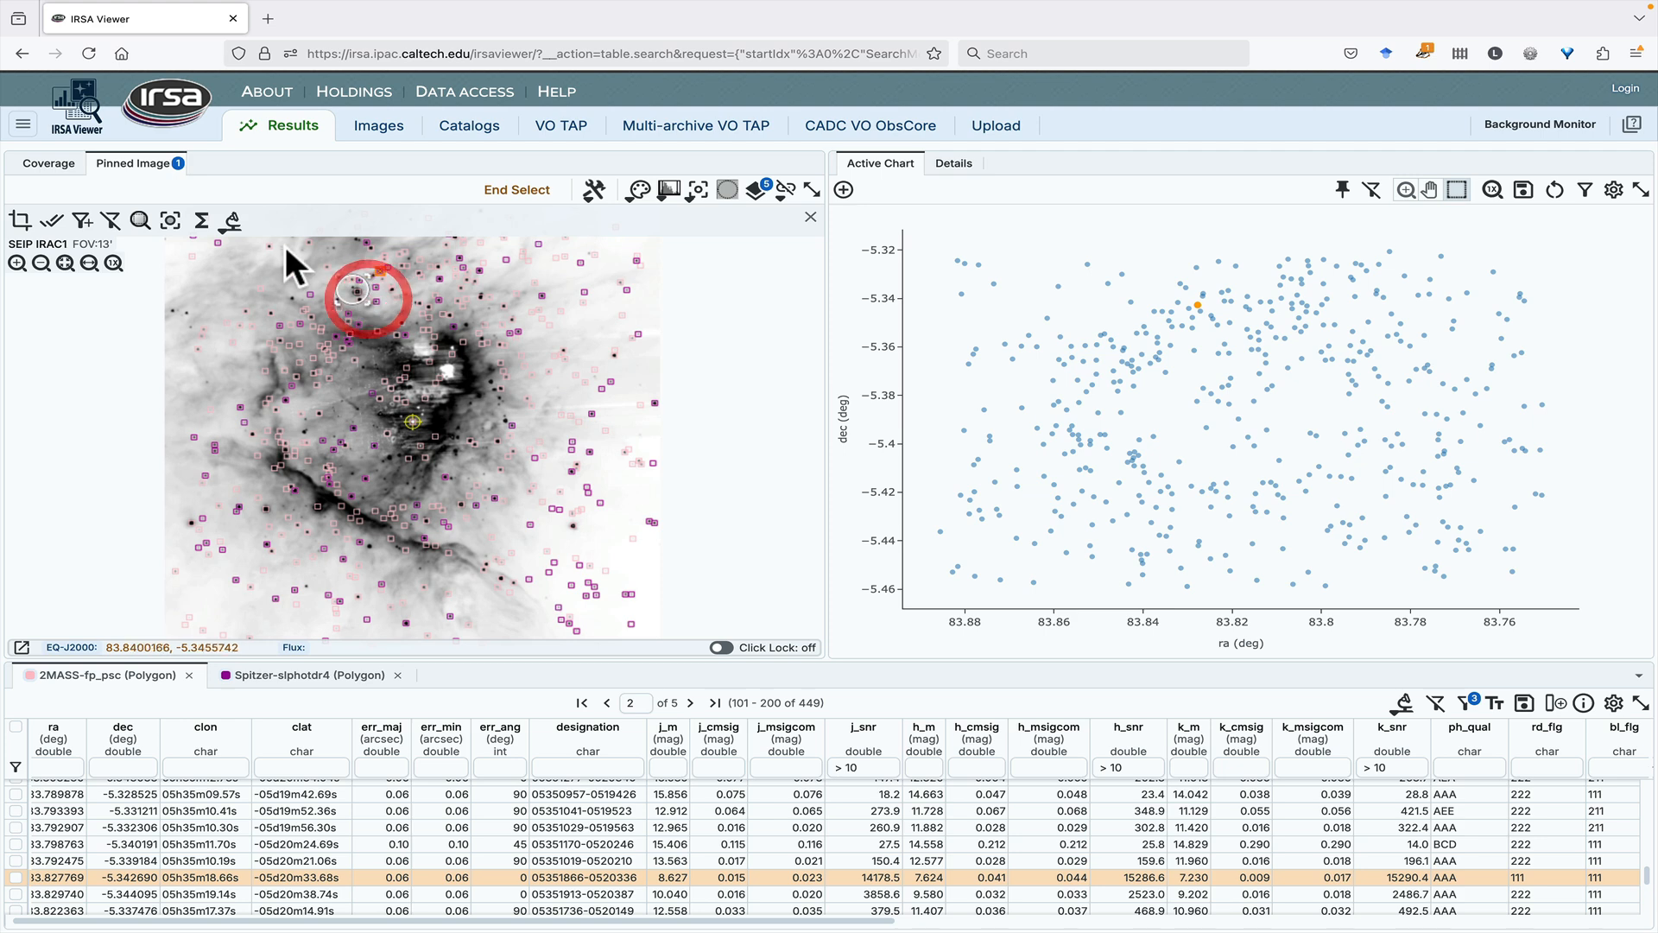
pyautogui.click(232, 222)
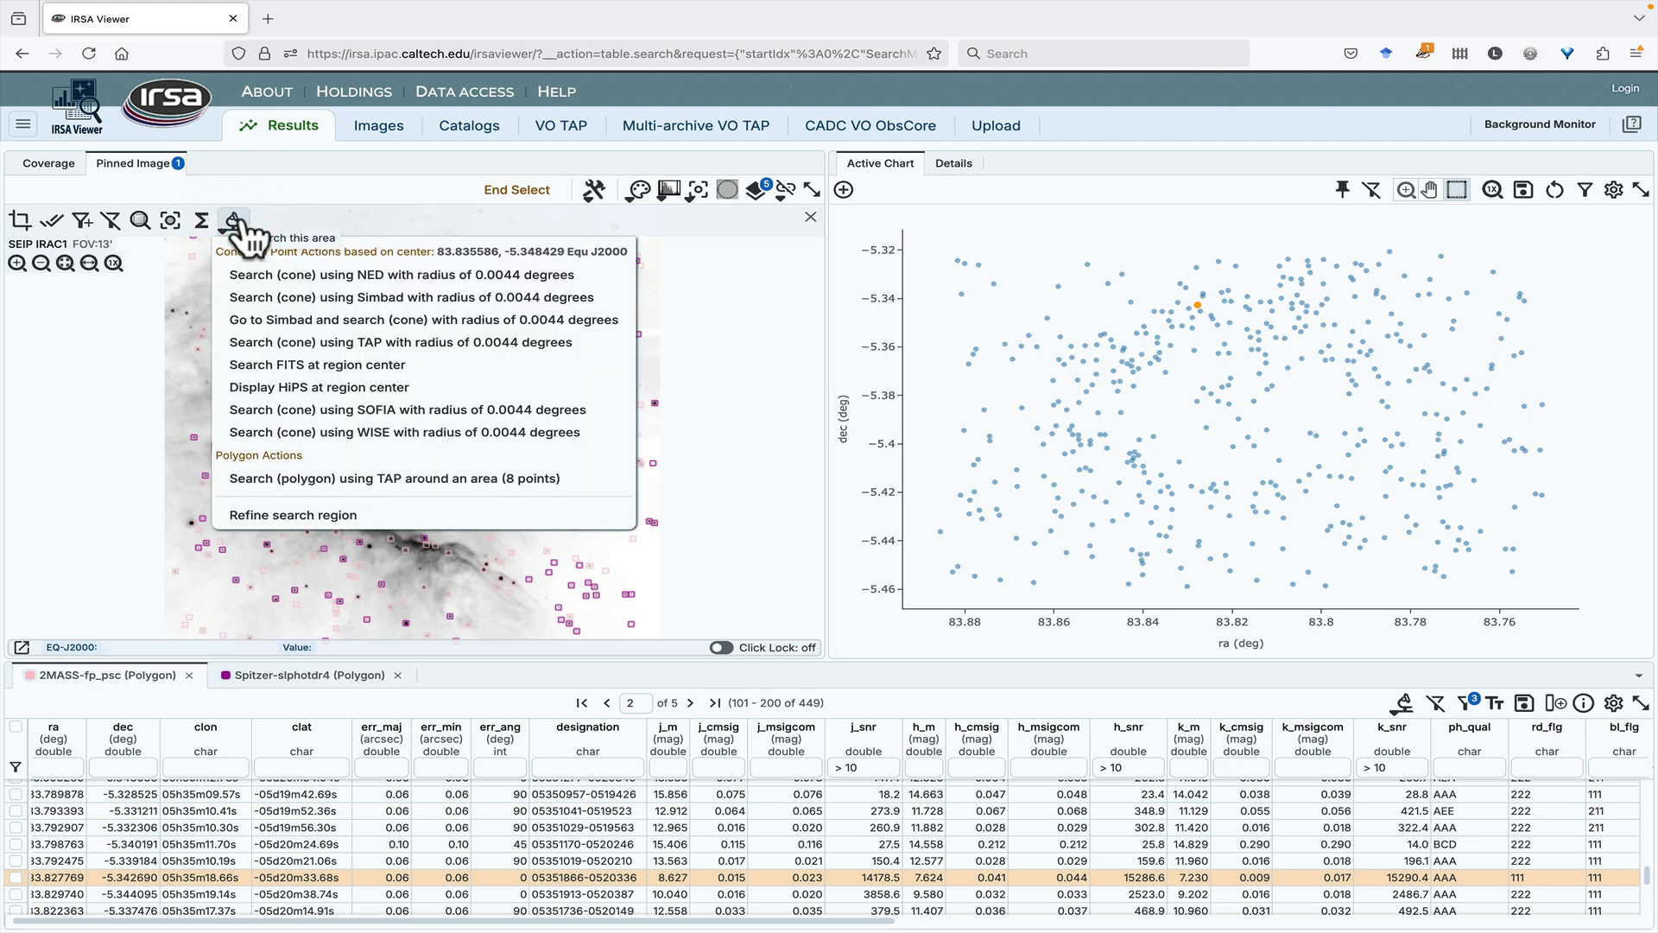
# - View the search actions available for the highlighted row of the 2MASS-fp_psc table
pyautogui.click(1415, 705)
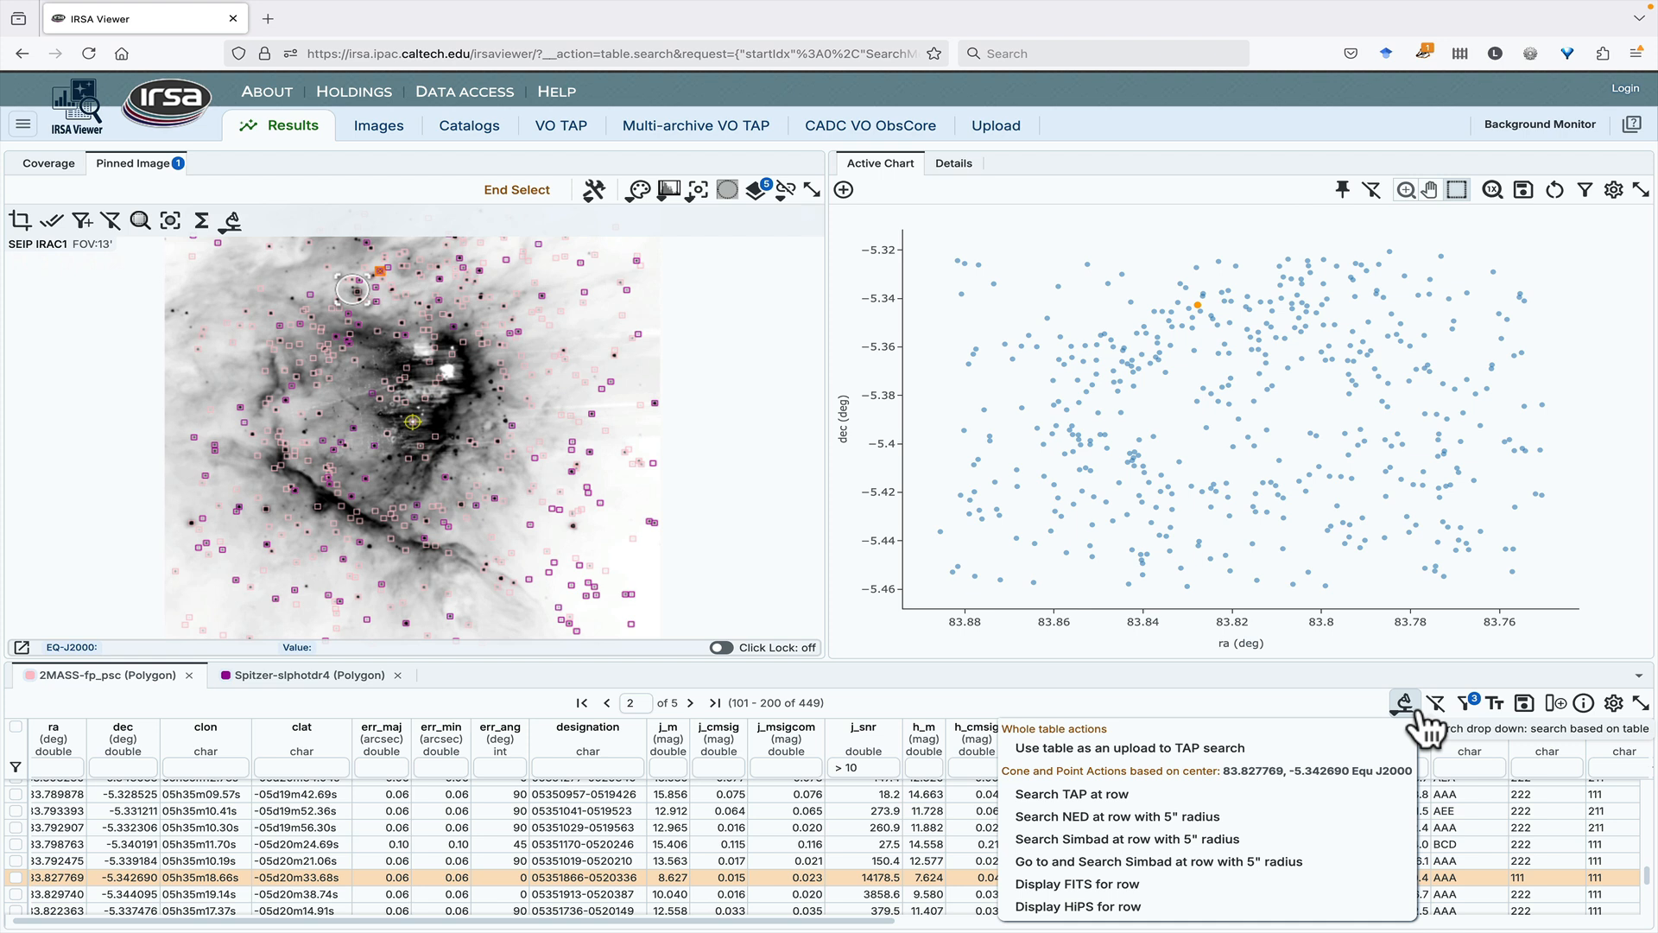
pyautogui.click(1408, 704)
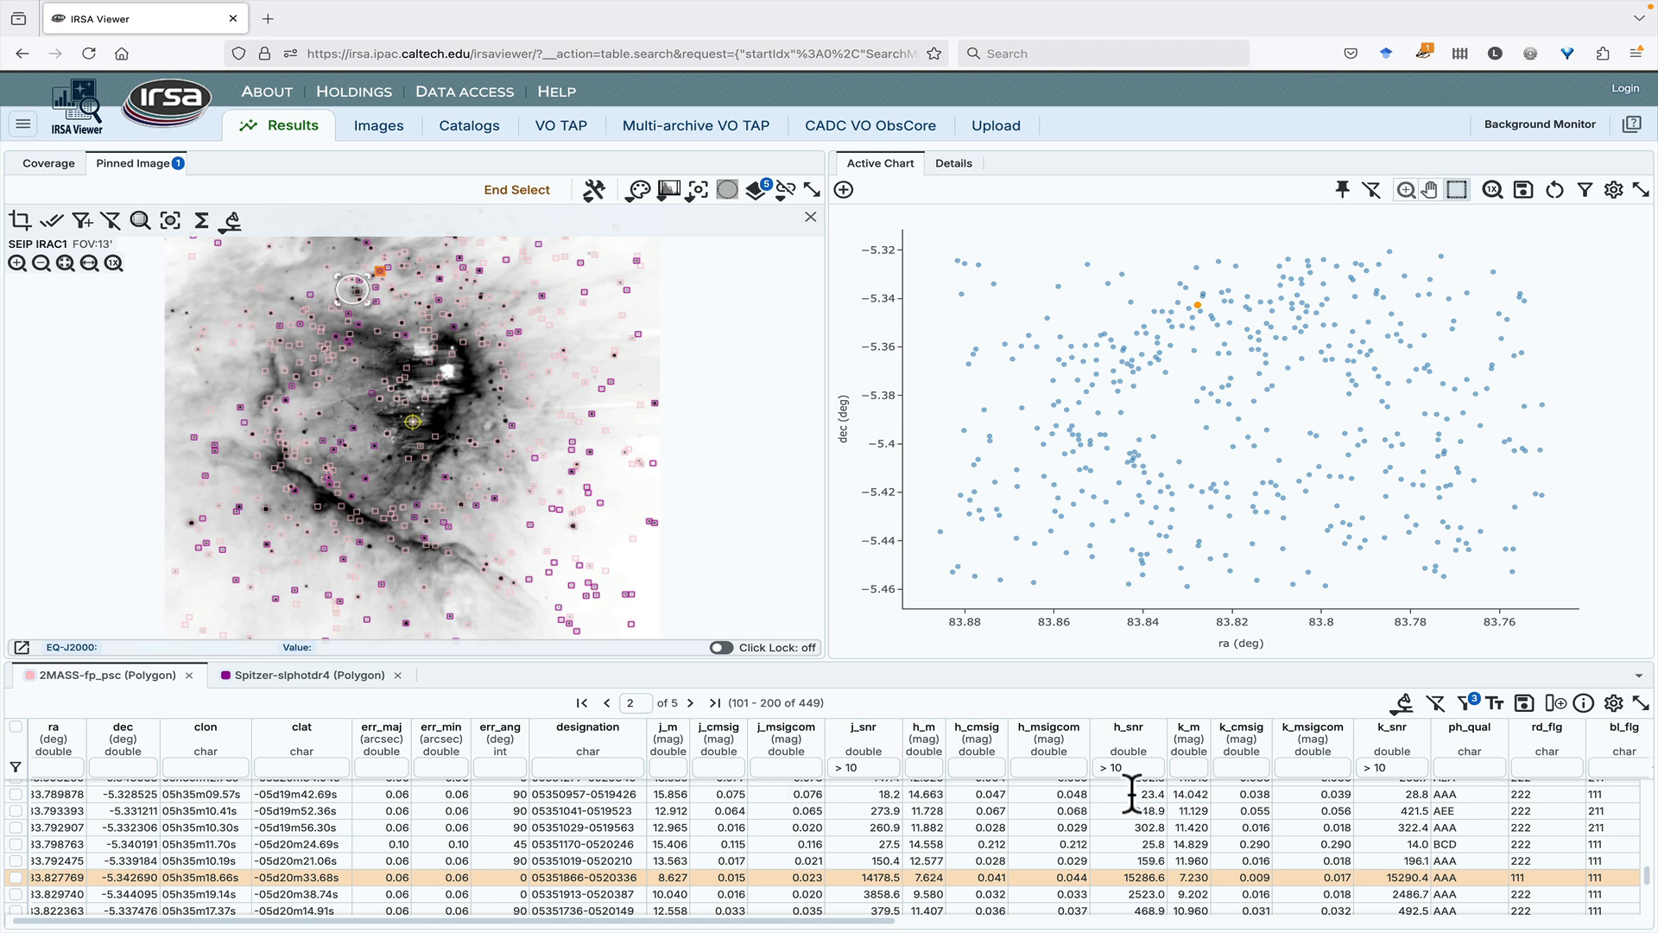
# - Redraw the image selection about 0.0017 degrees in radius and run its cone search on the Simbad website
pyautogui.click(340, 273)
pyautogui.click(362, 292)
pyautogui.click(356, 288)
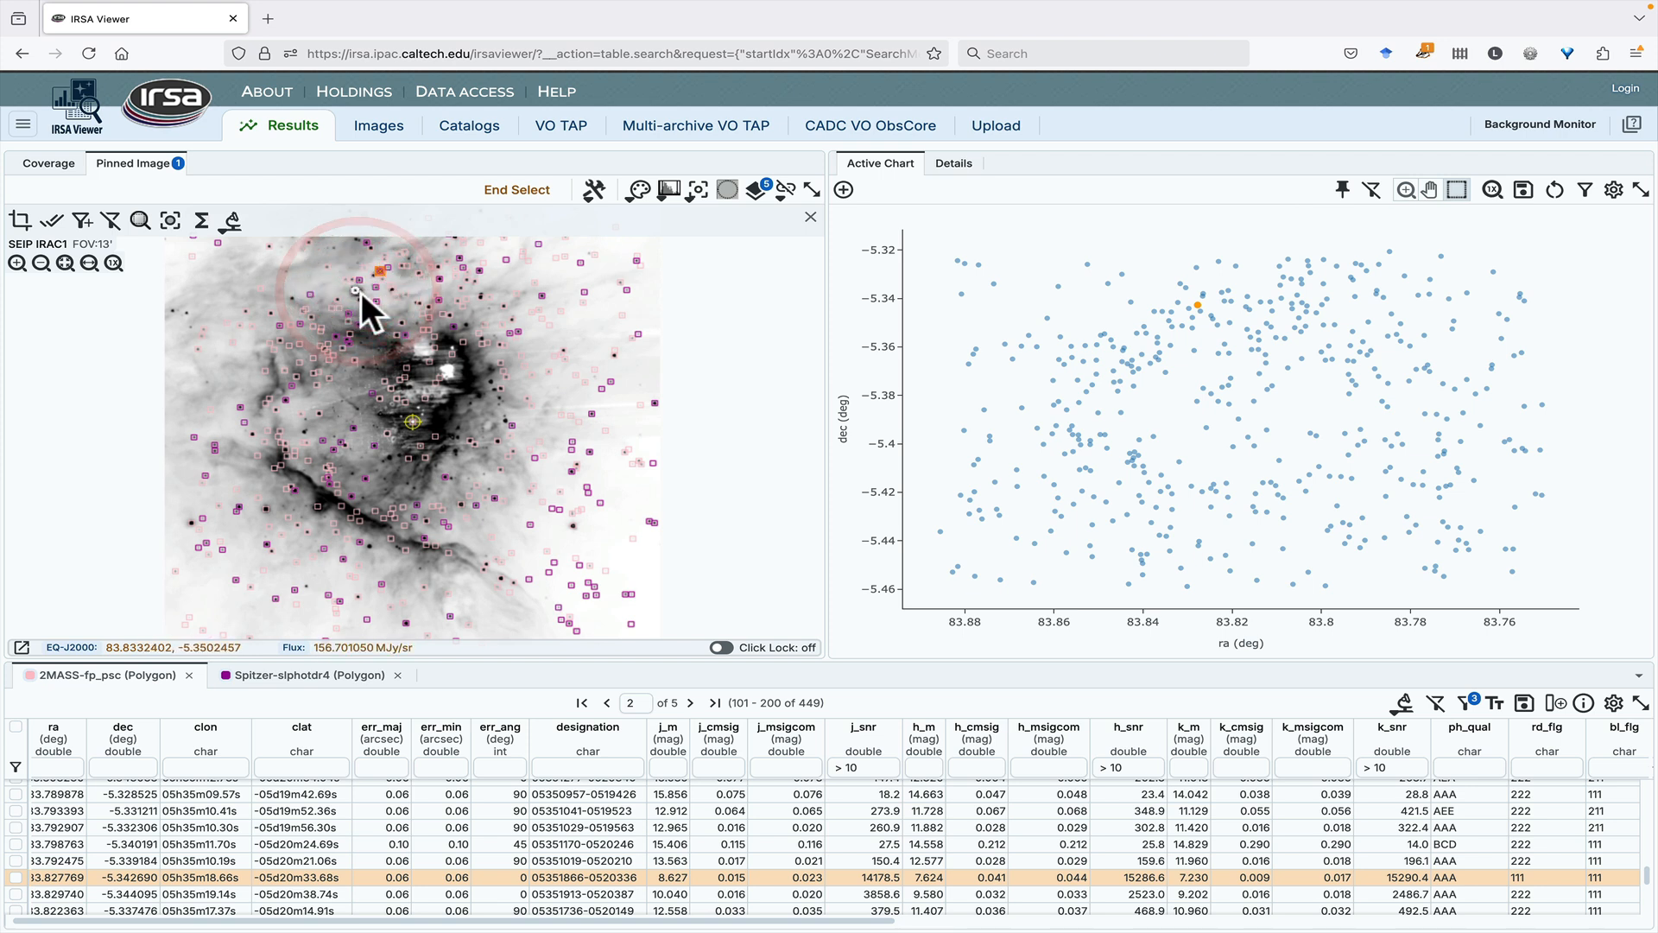
pyautogui.click(361, 292)
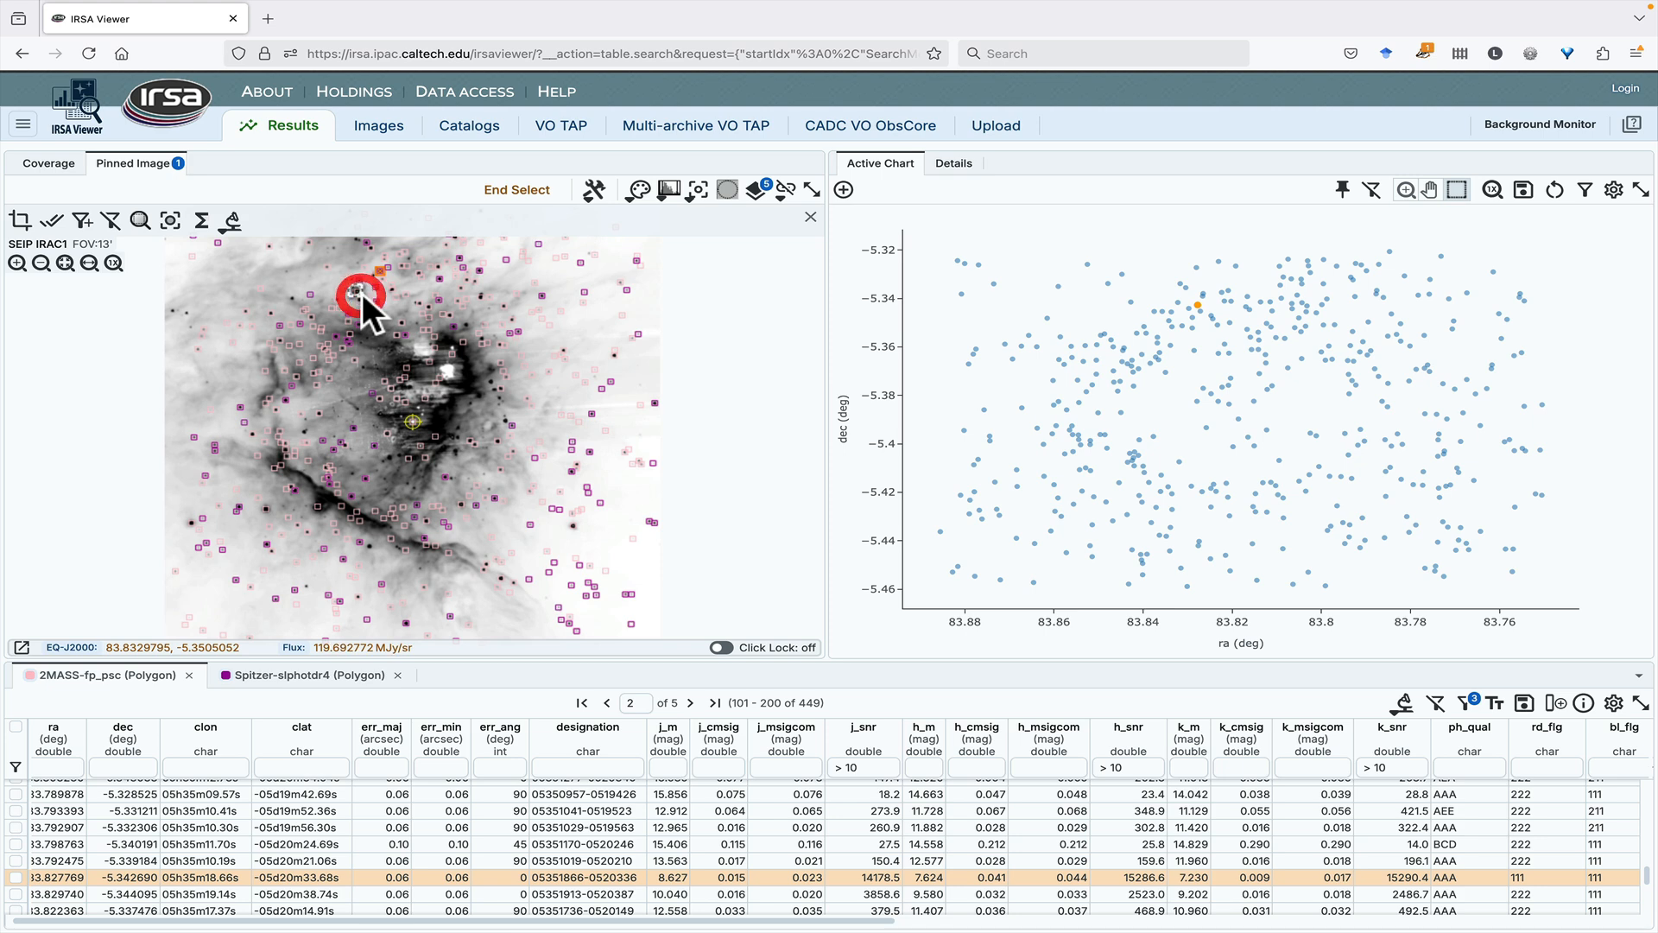
pyautogui.click(231, 222)
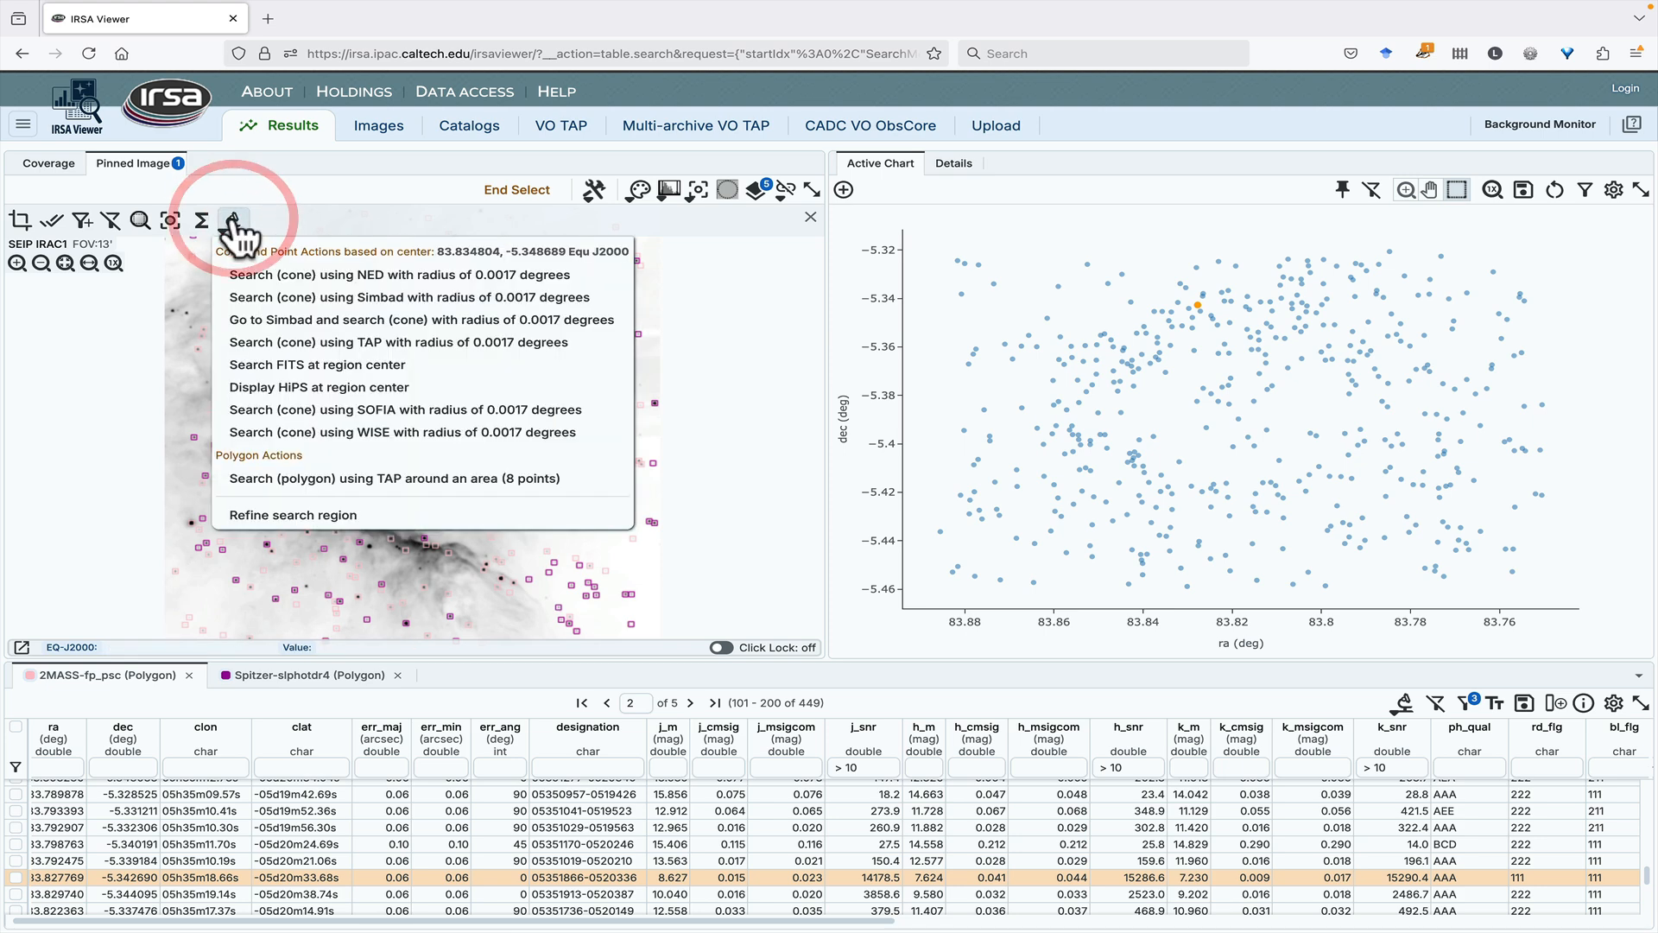
pyautogui.click(262, 319)
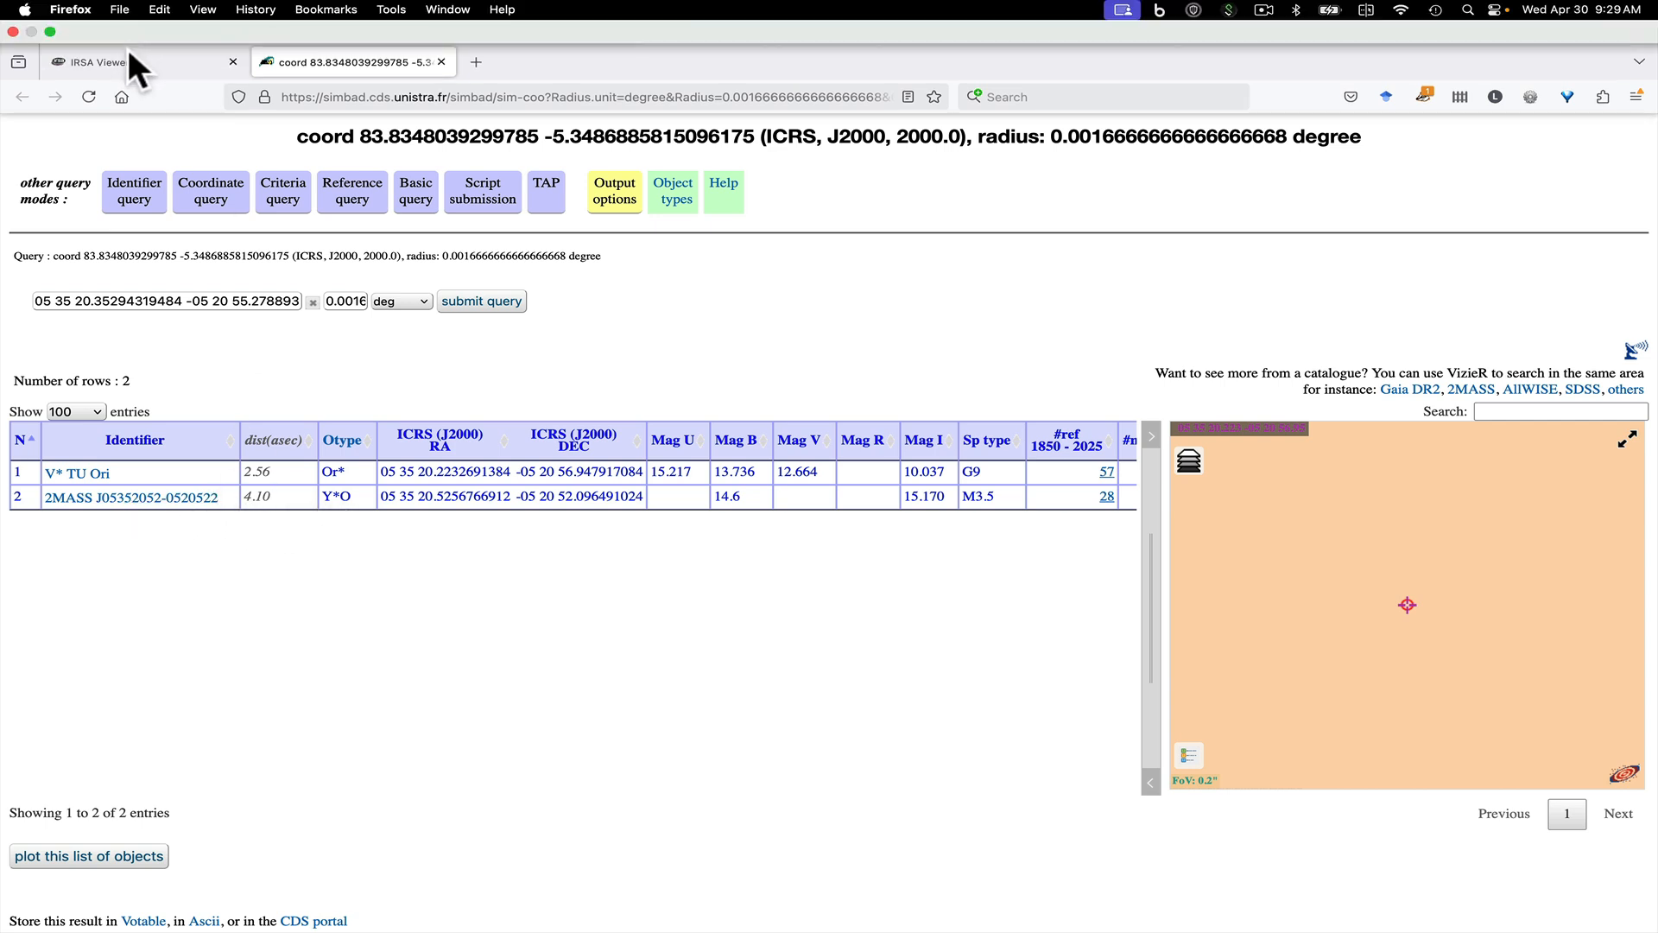
# - Back in IRSA Viewer, run the Simbad cone search with radius 0.0017 degrees, compare its table with the Simbad website's, and end the search marker
pyautogui.click(148, 19)
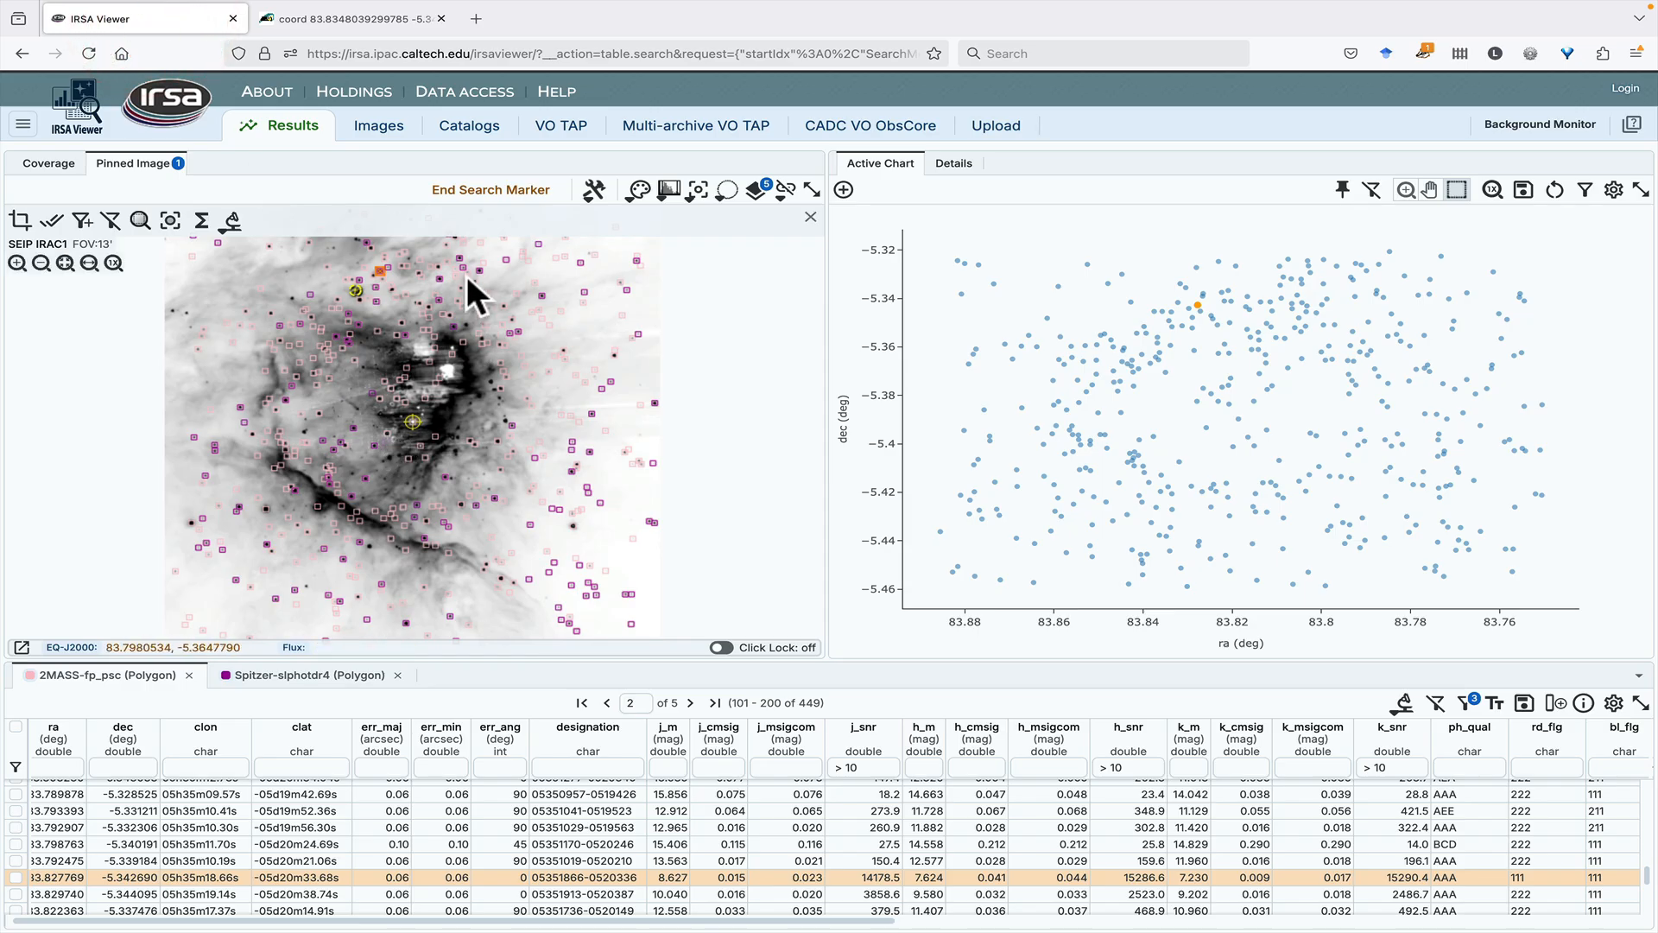
pyautogui.click(230, 220)
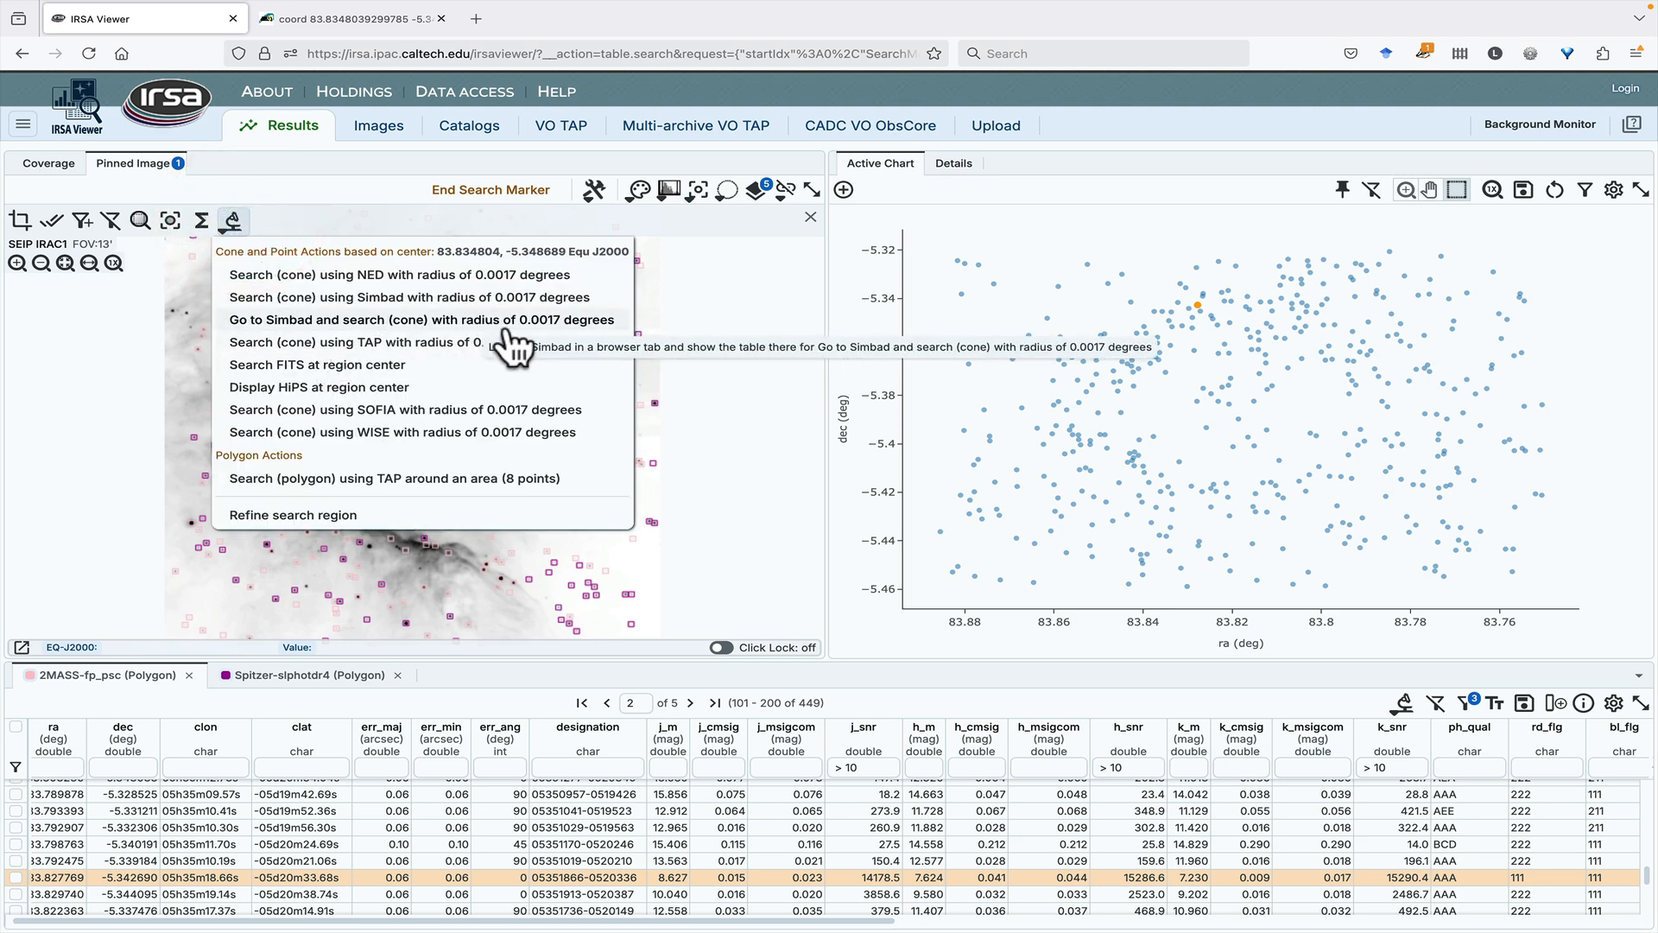
pyautogui.click(287, 298)
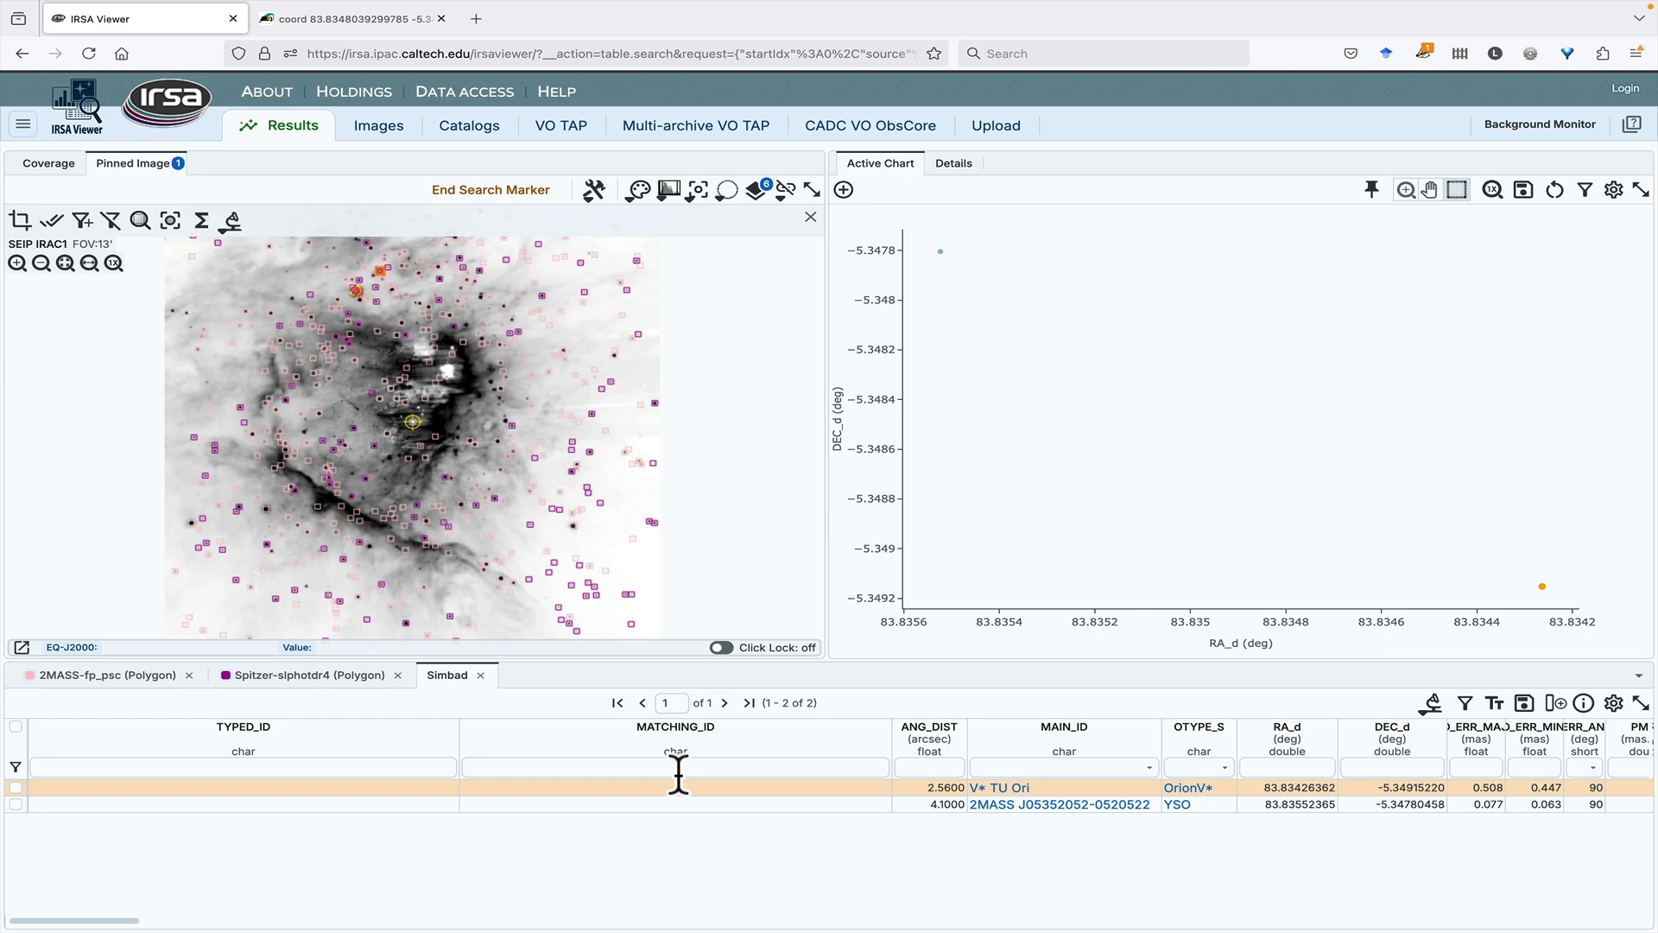
pyautogui.click(380, 19)
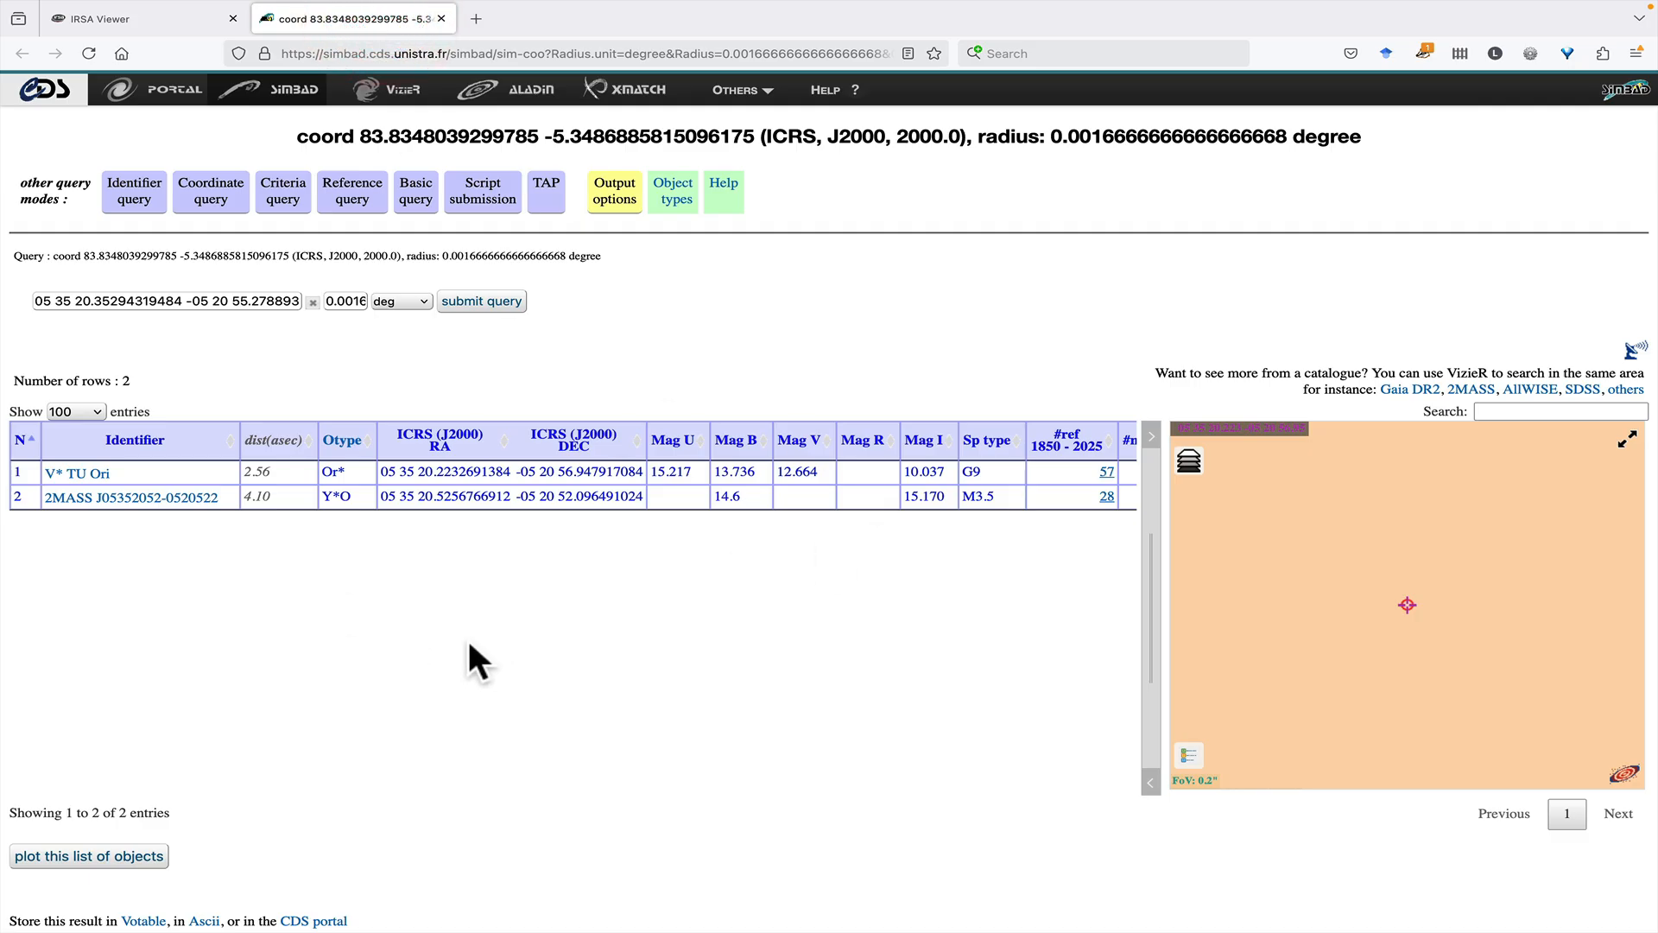
pyautogui.click(157, 17)
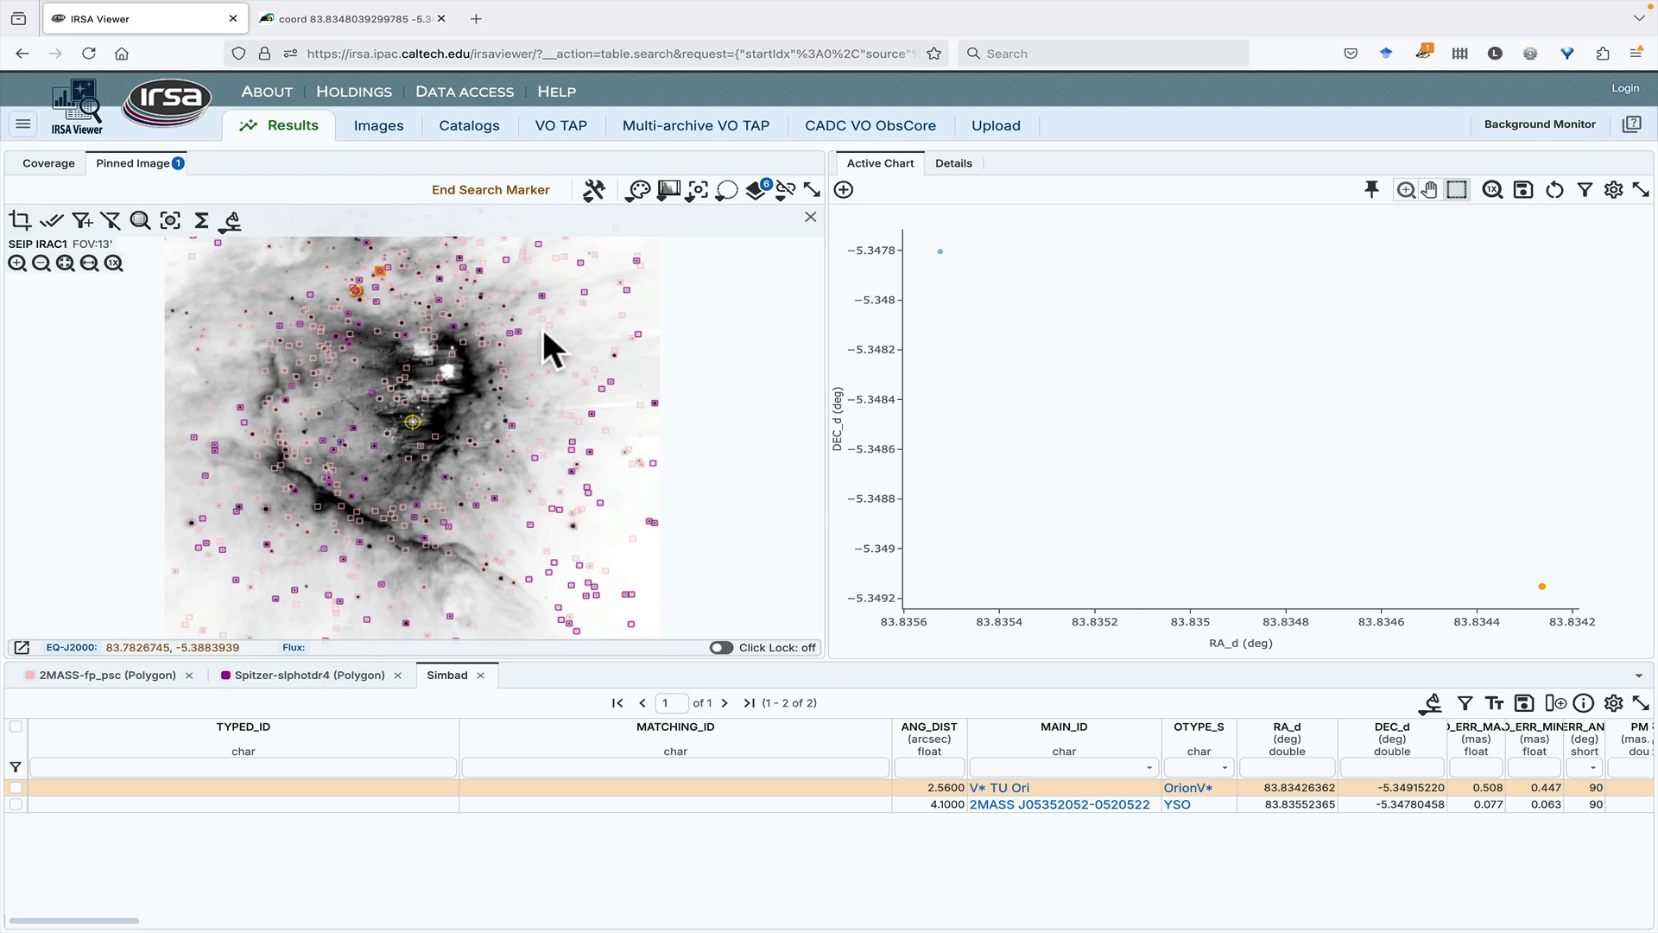
pyautogui.click(489, 189)
# - Select source SSTSL2 J053511.96-052033.2 from the Spitzer-slphotdr4 table on the image and search Simbad at its row with 5" radius
pyautogui.click(315, 676)
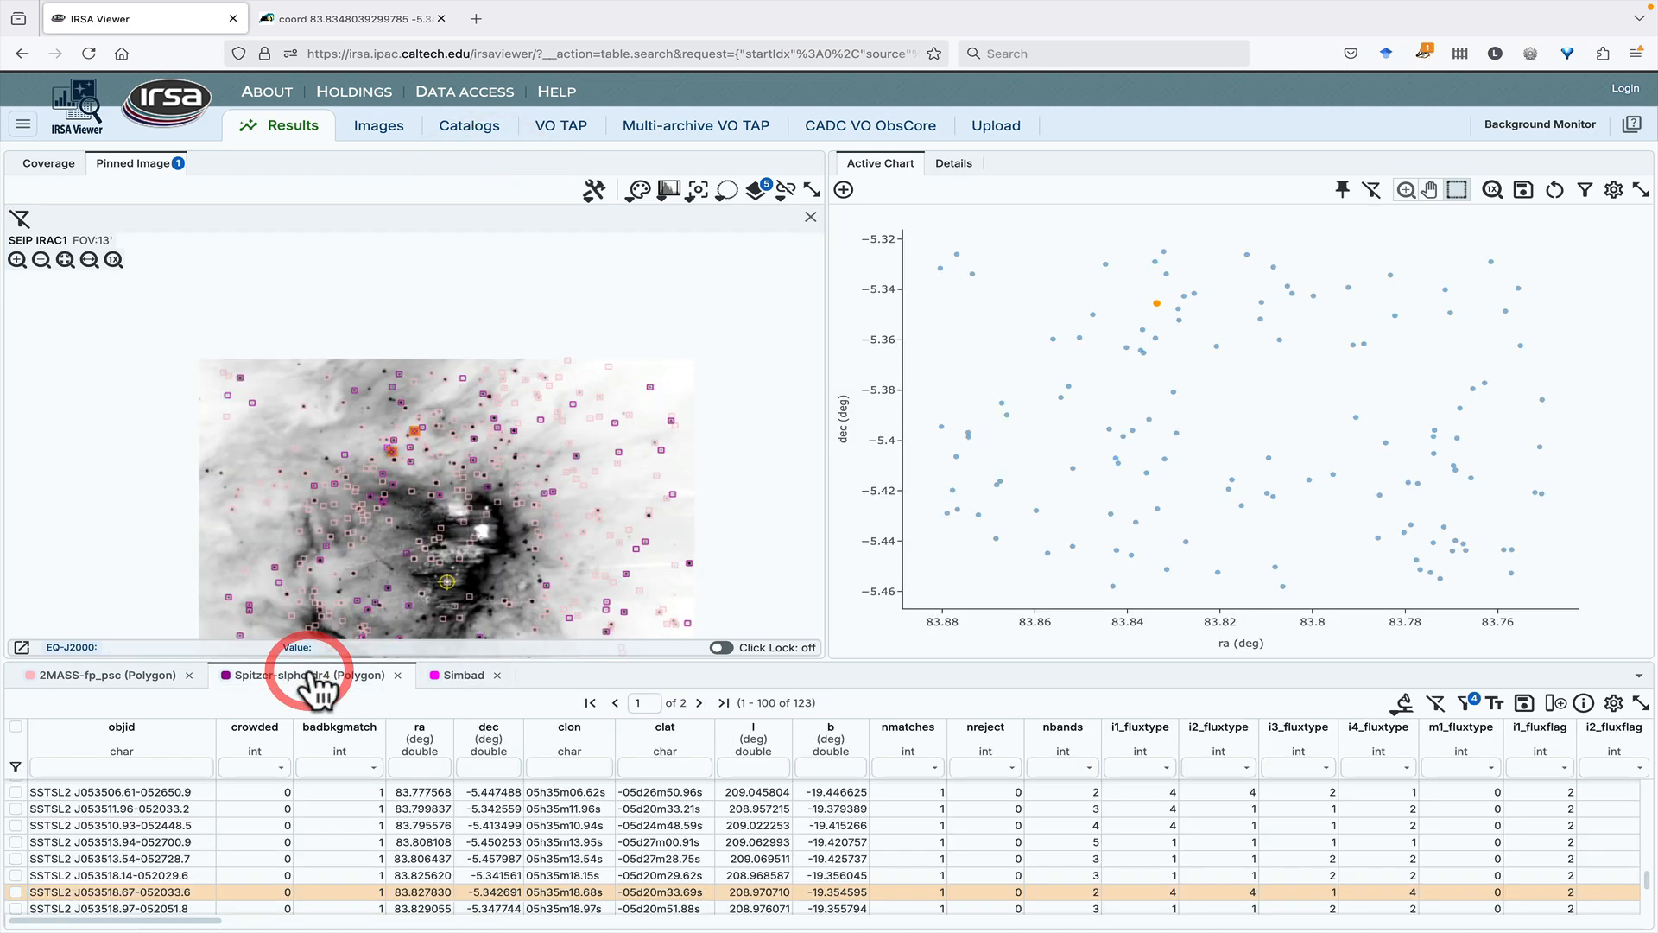
pyautogui.click(447, 392)
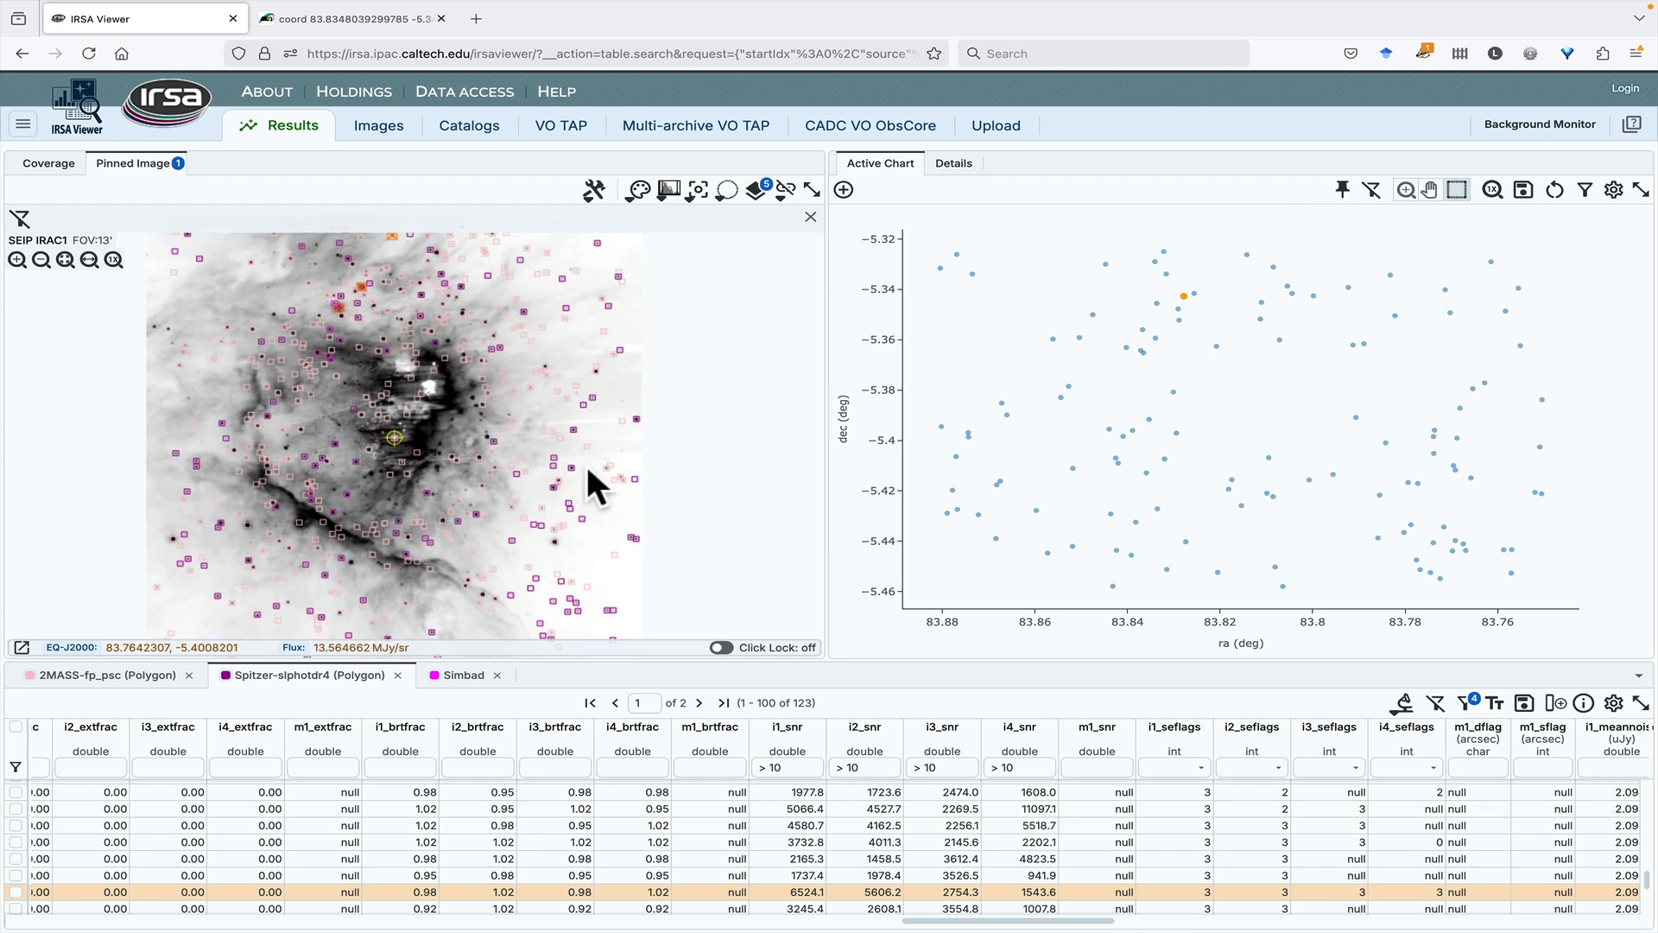
pyautogui.click(458, 285)
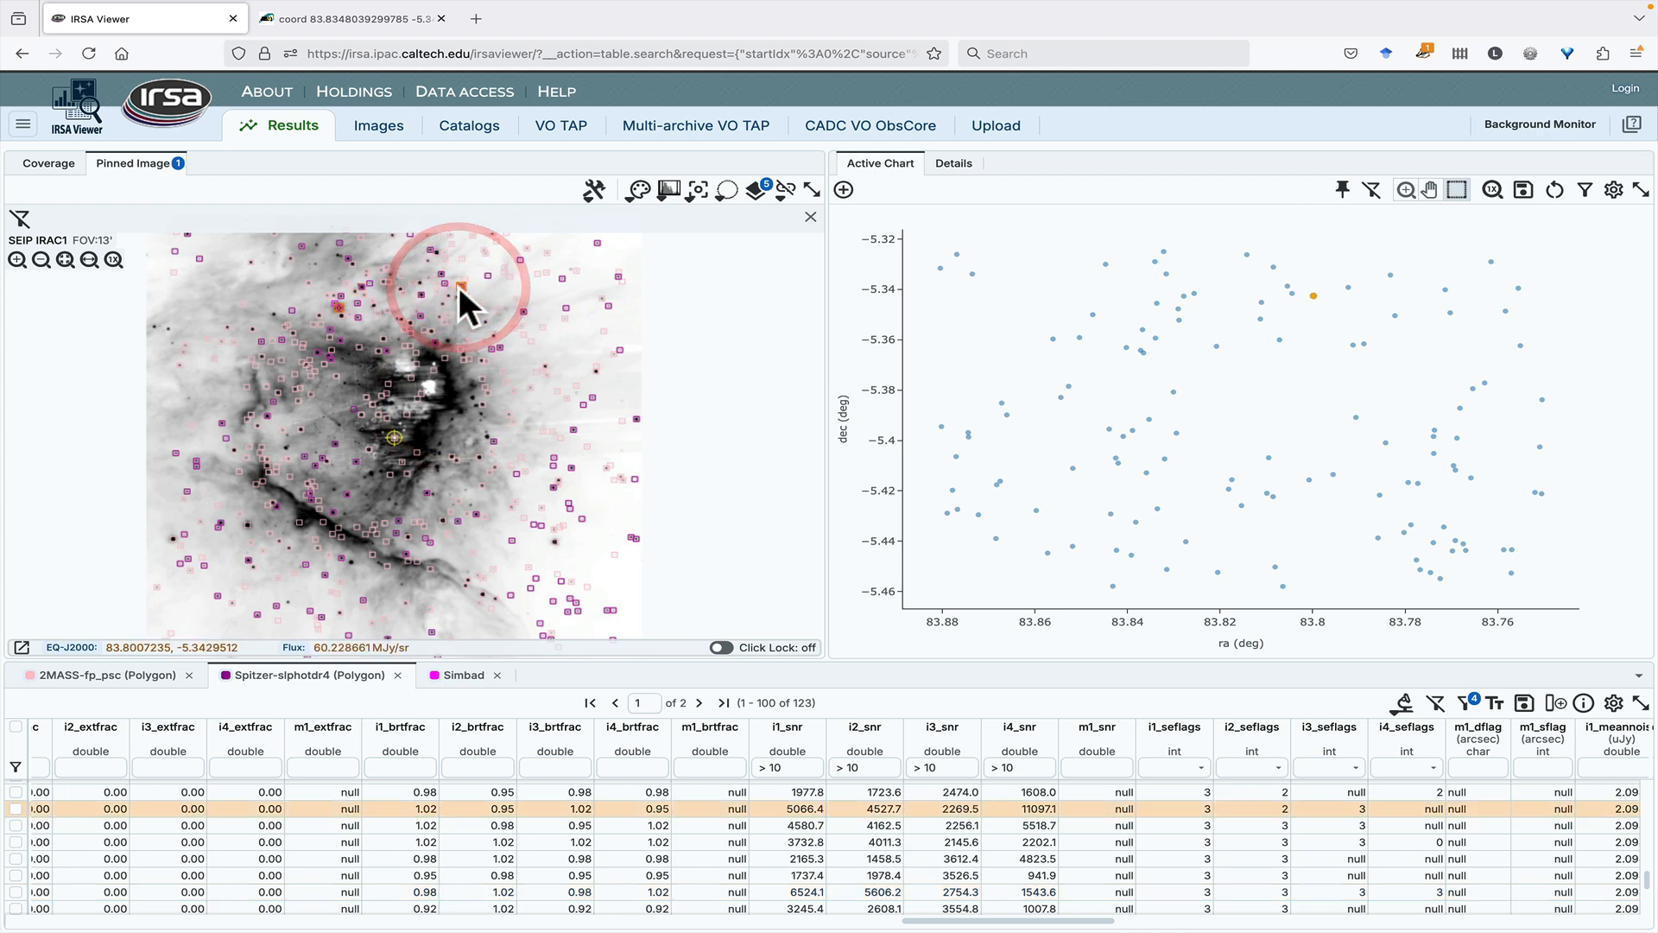
pyautogui.click(1389, 702)
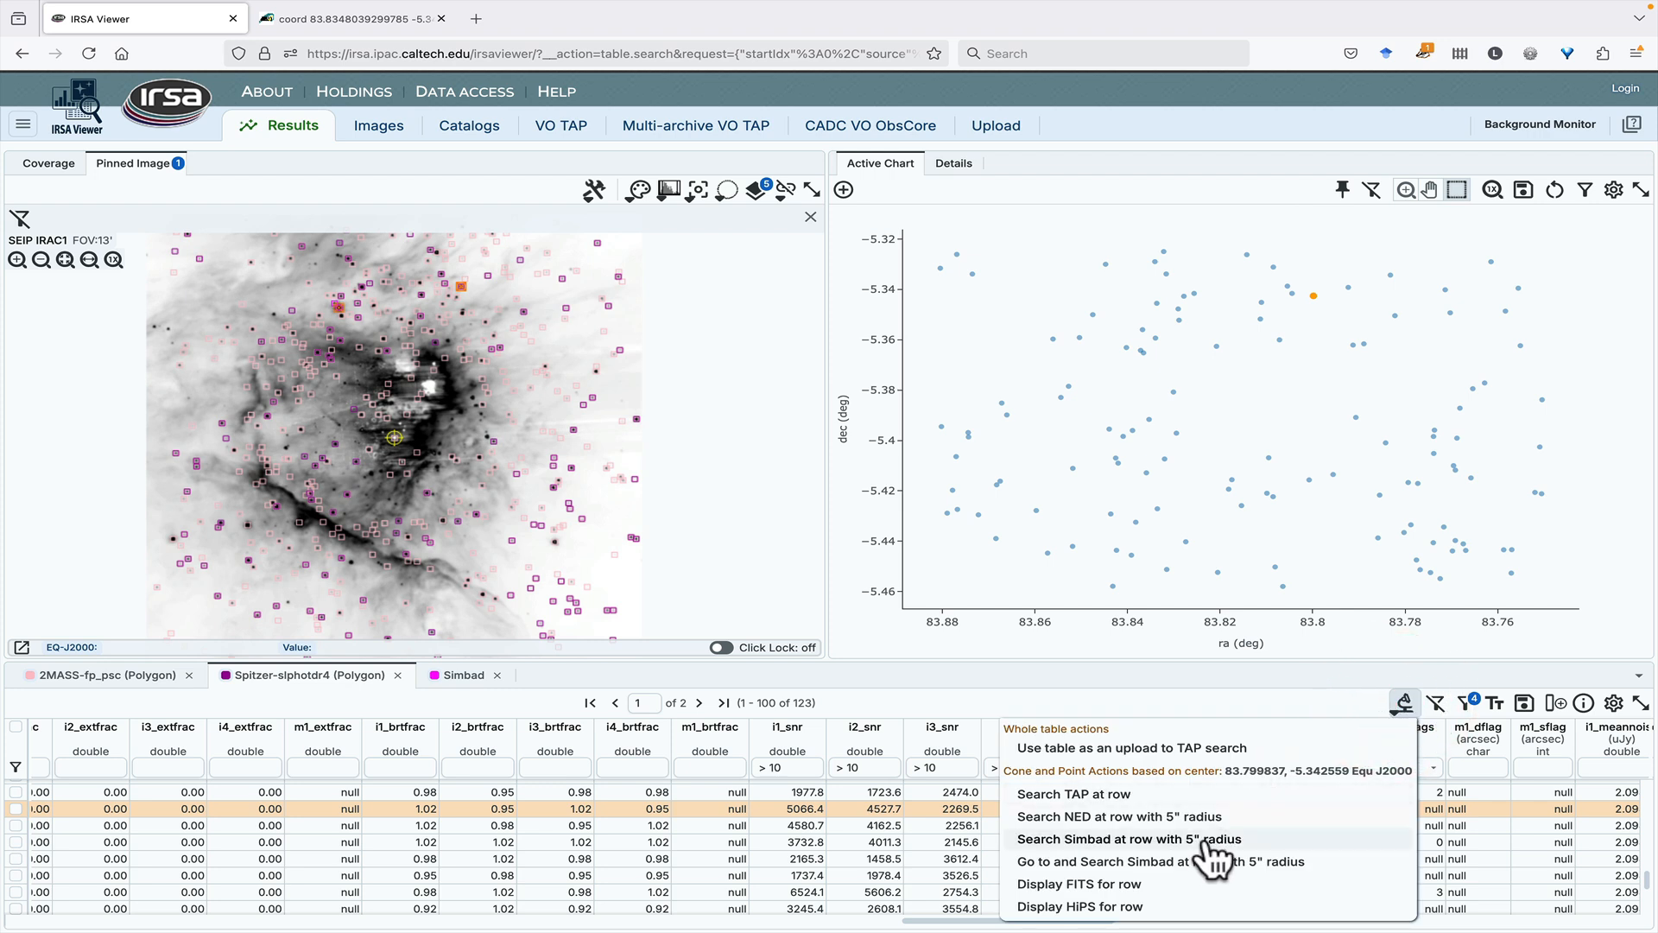
pyautogui.click(1208, 845)
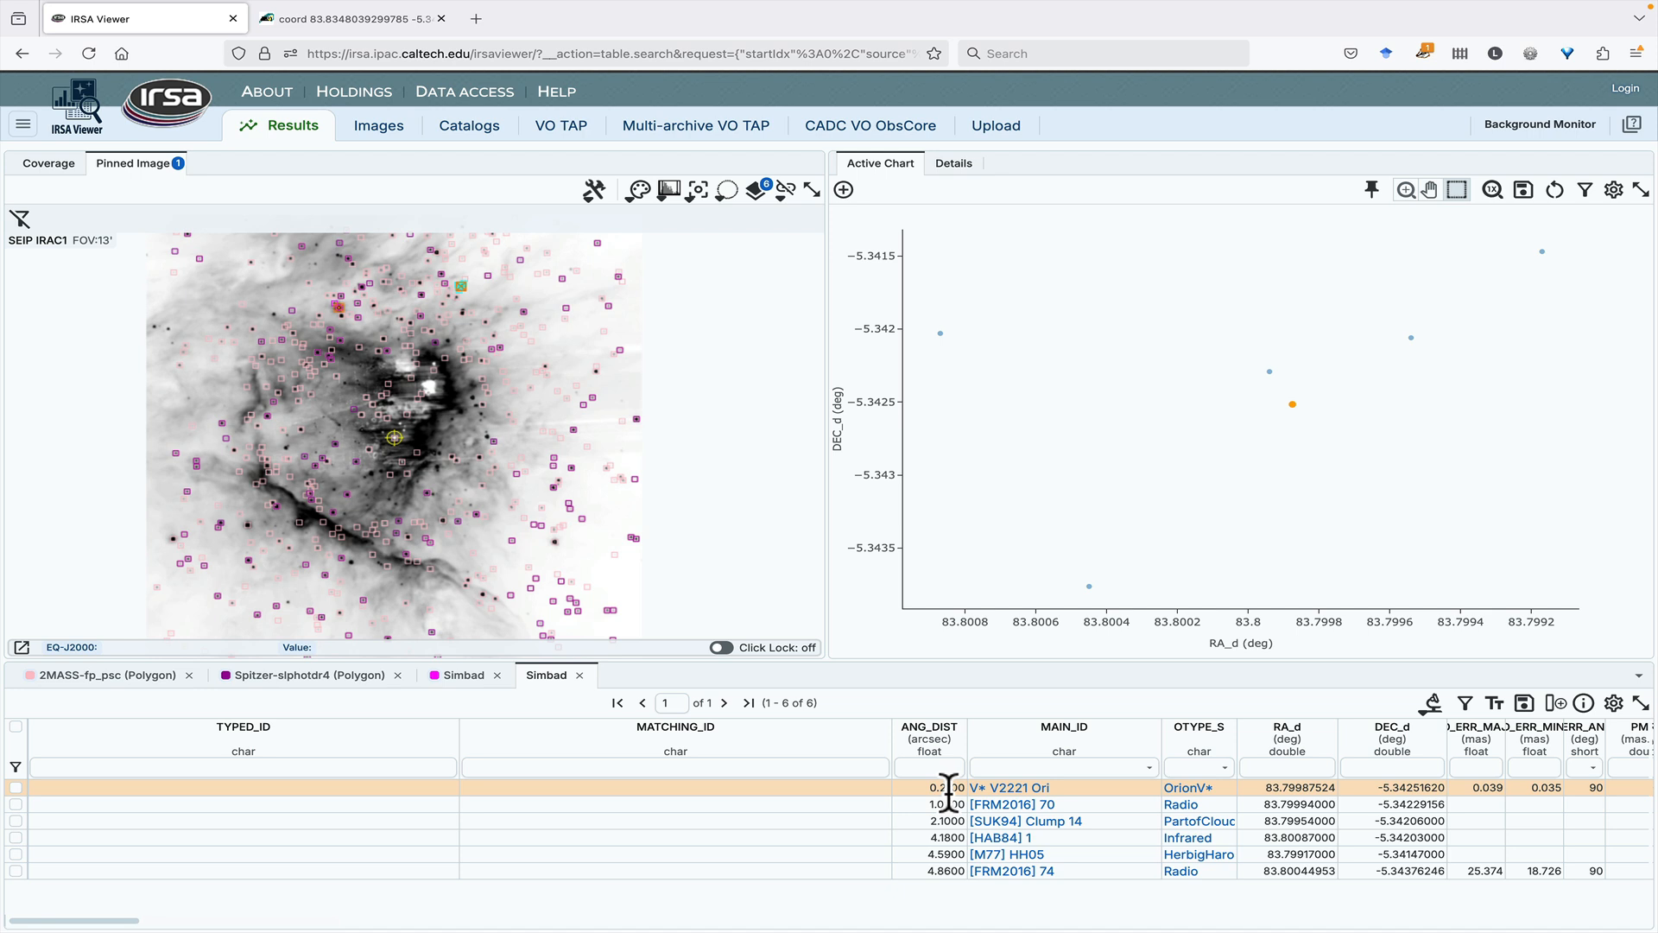
# - Open the Simbad page of V* V2221 Ori and examine its basic data, identifiers and references
pyautogui.click(1028, 790)
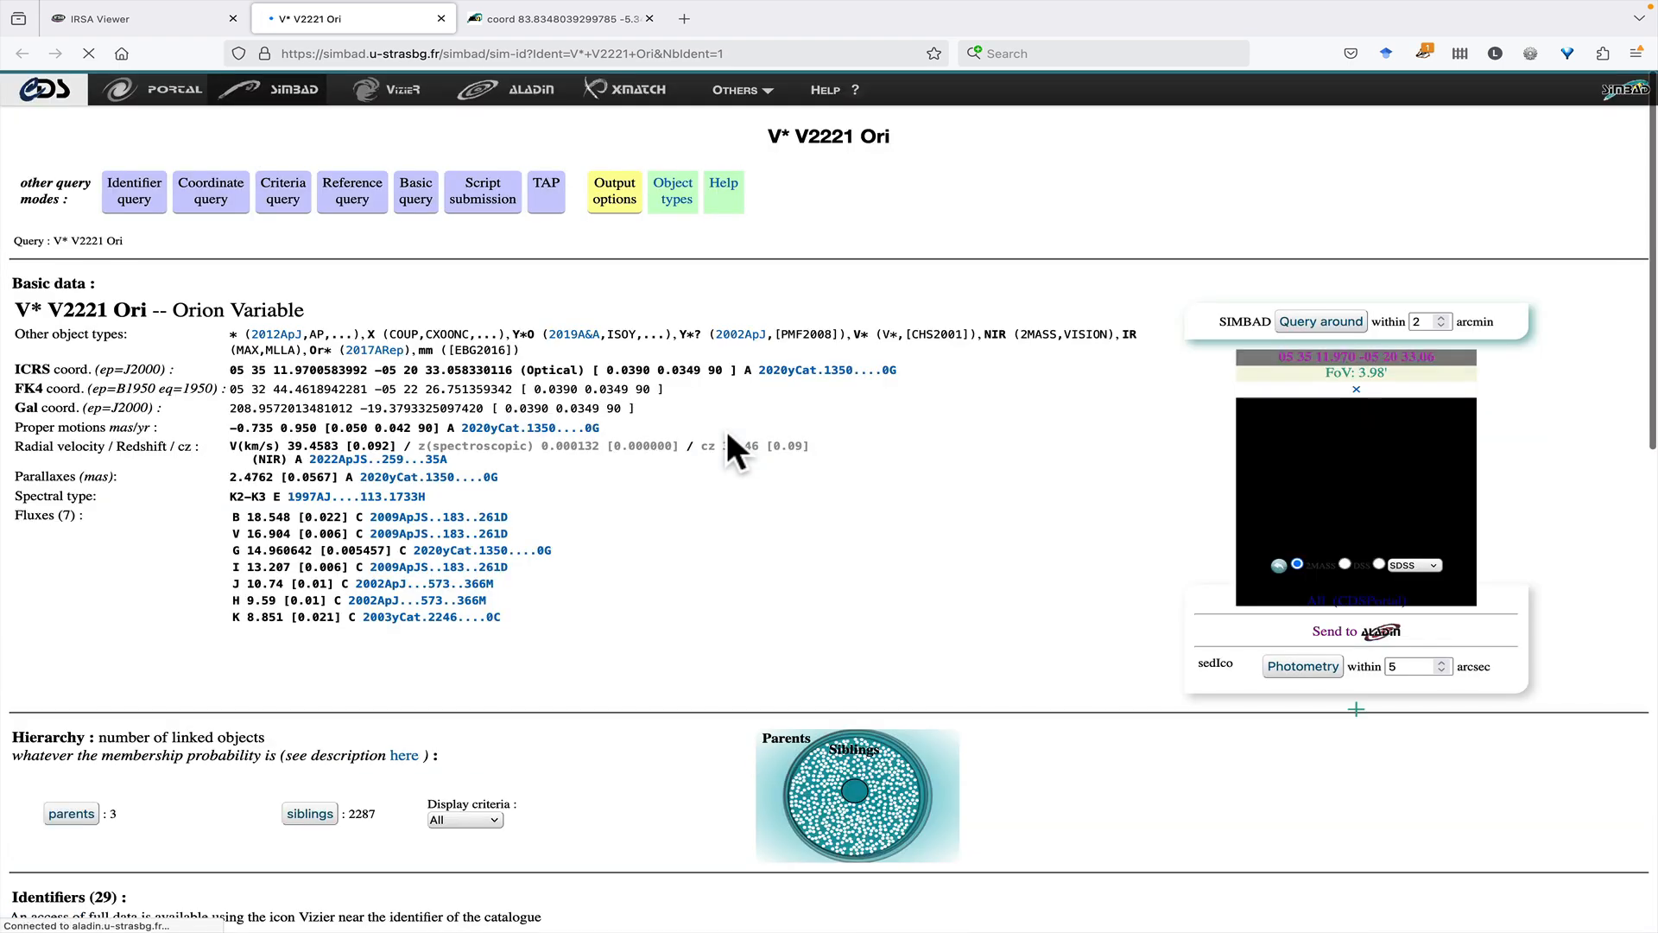
pyautogui.scroll(-7, 722, 449)
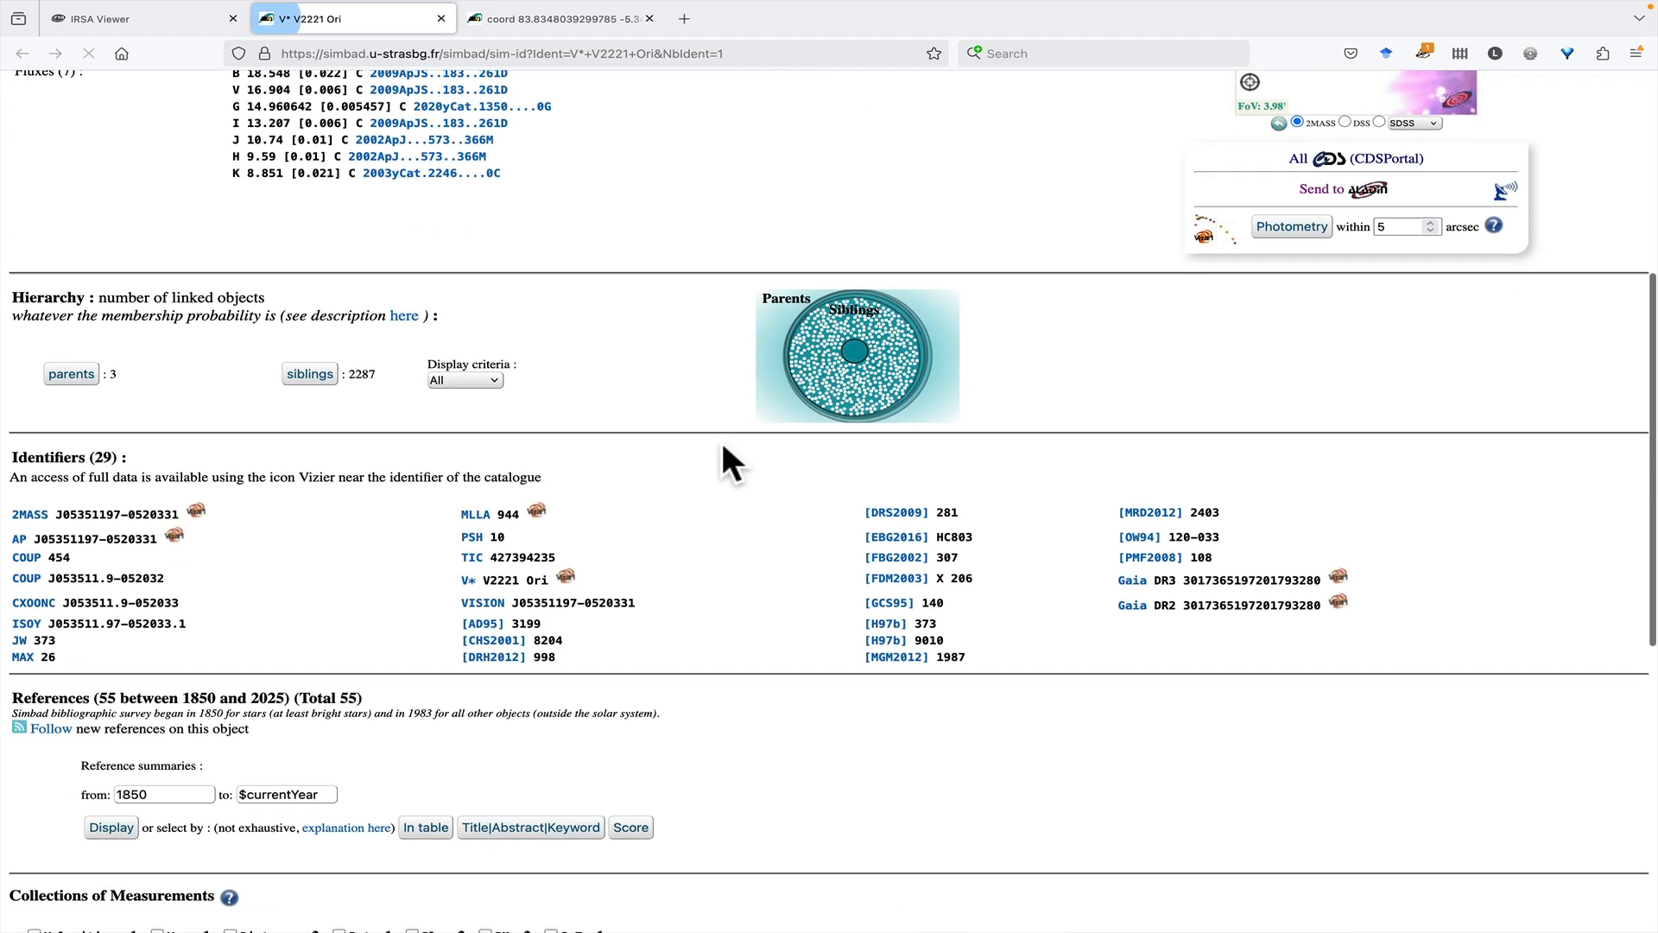
pyautogui.scroll(7, 354, 585)
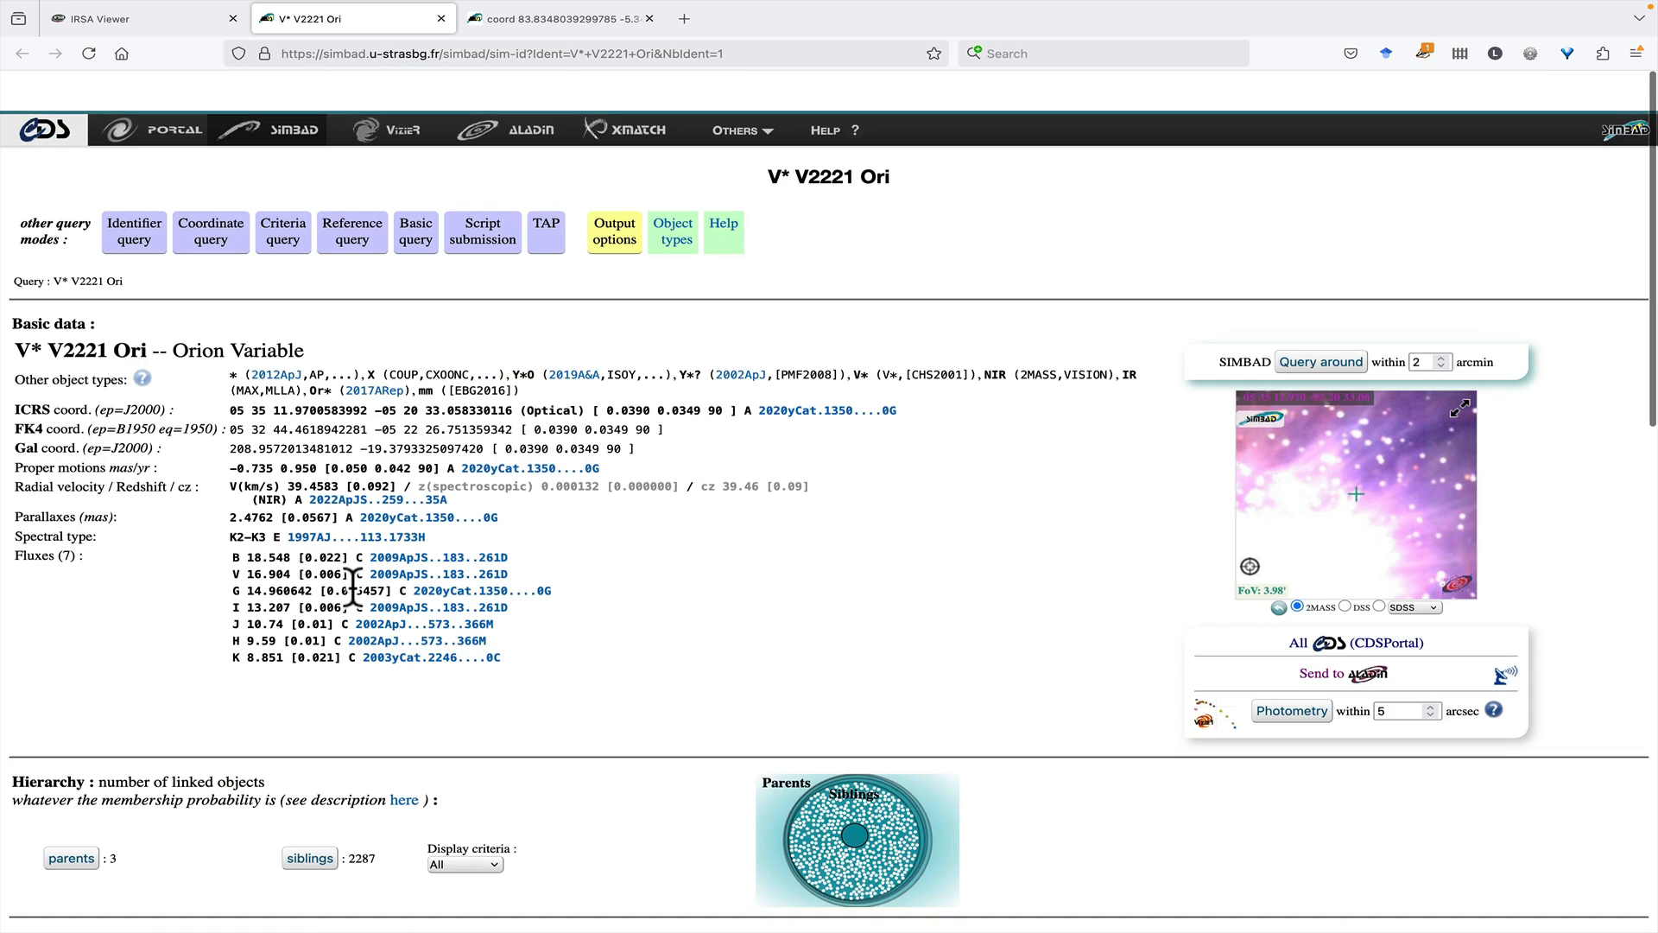
# - Return to IRSA Viewer and use the whole Spitzer-slphotdr4 table as an upload to a VO TAP search
pyautogui.click(156, 31)
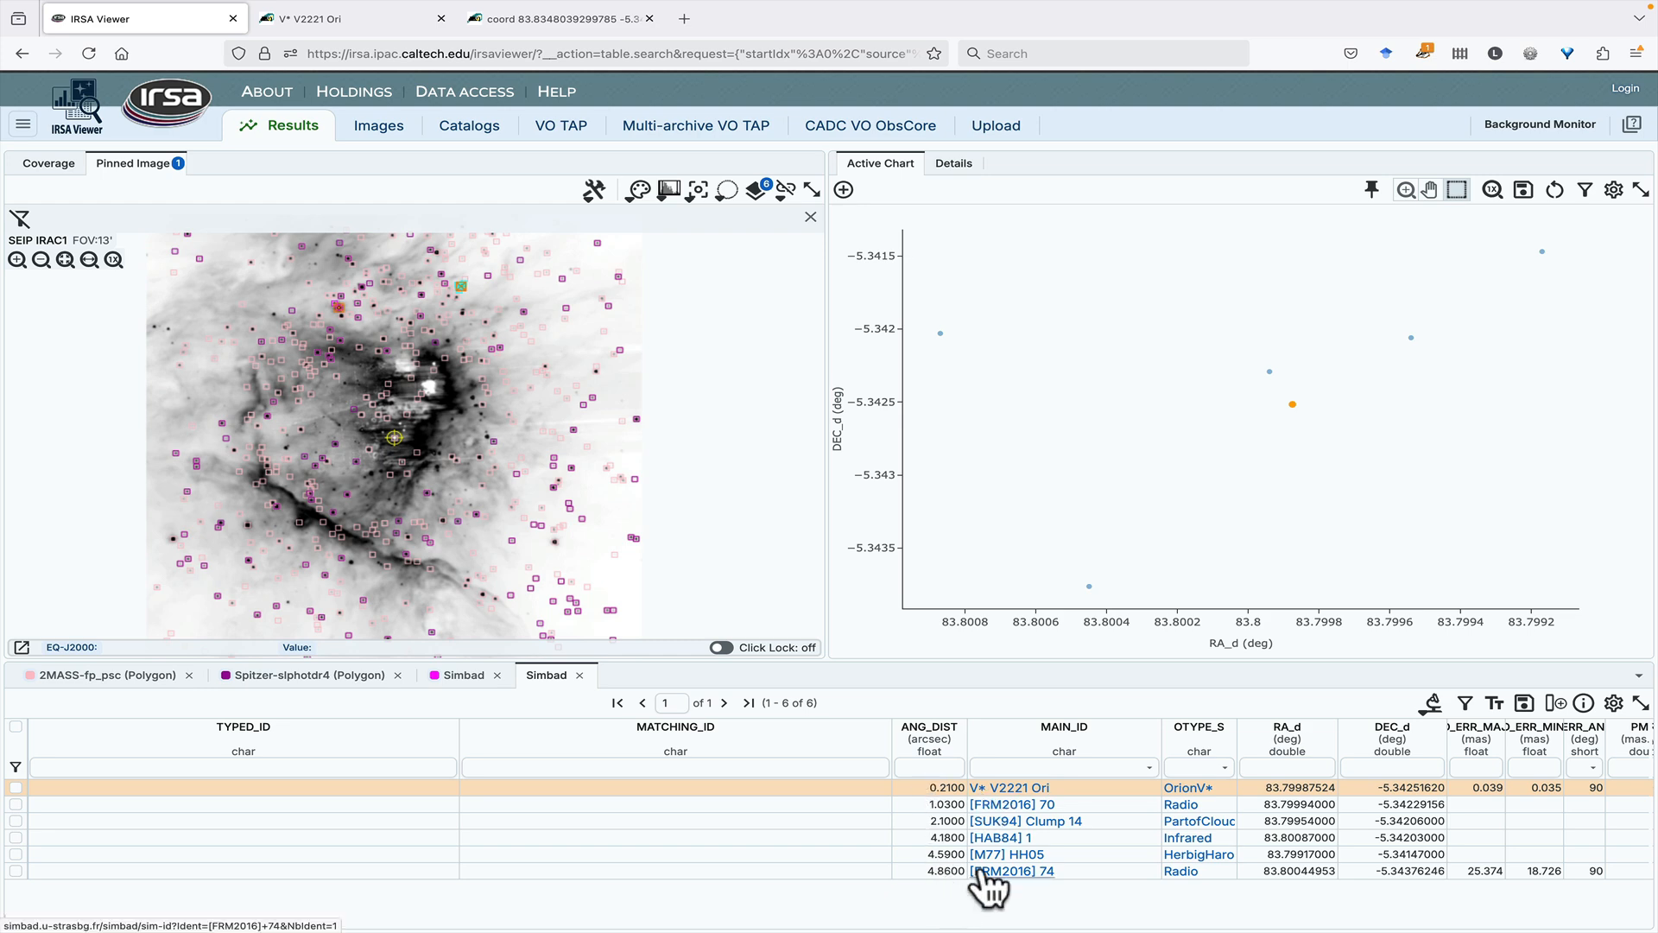
pyautogui.click(332, 678)
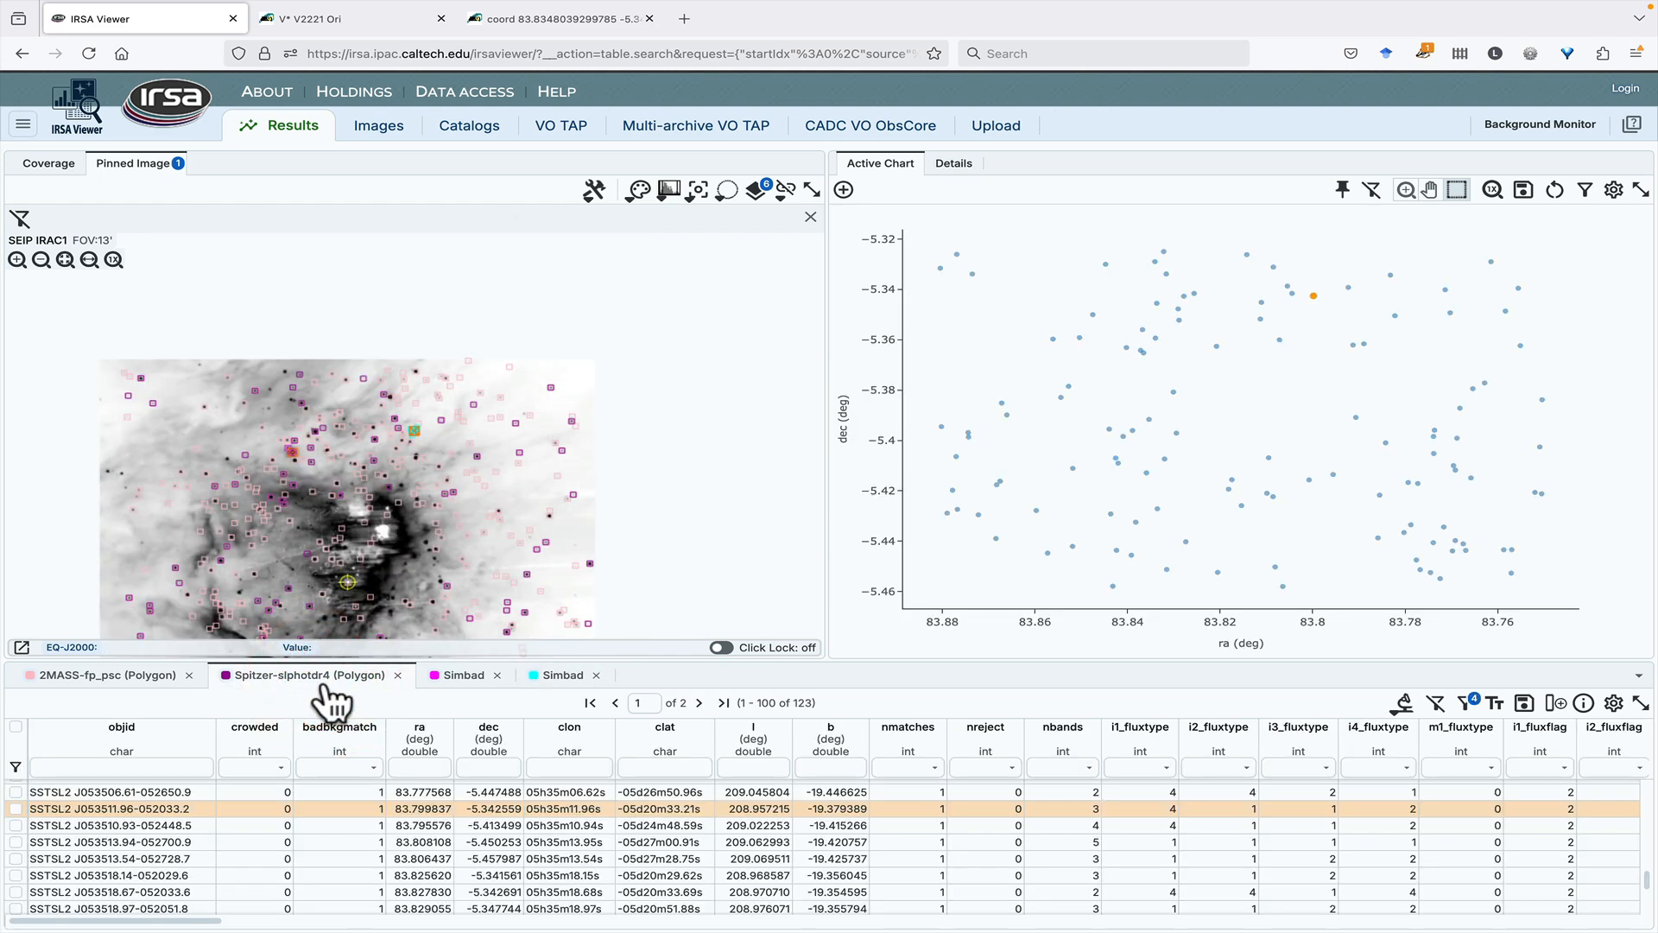
pyautogui.moveTo(390, 555); pyautogui.dragTo(418, 430)
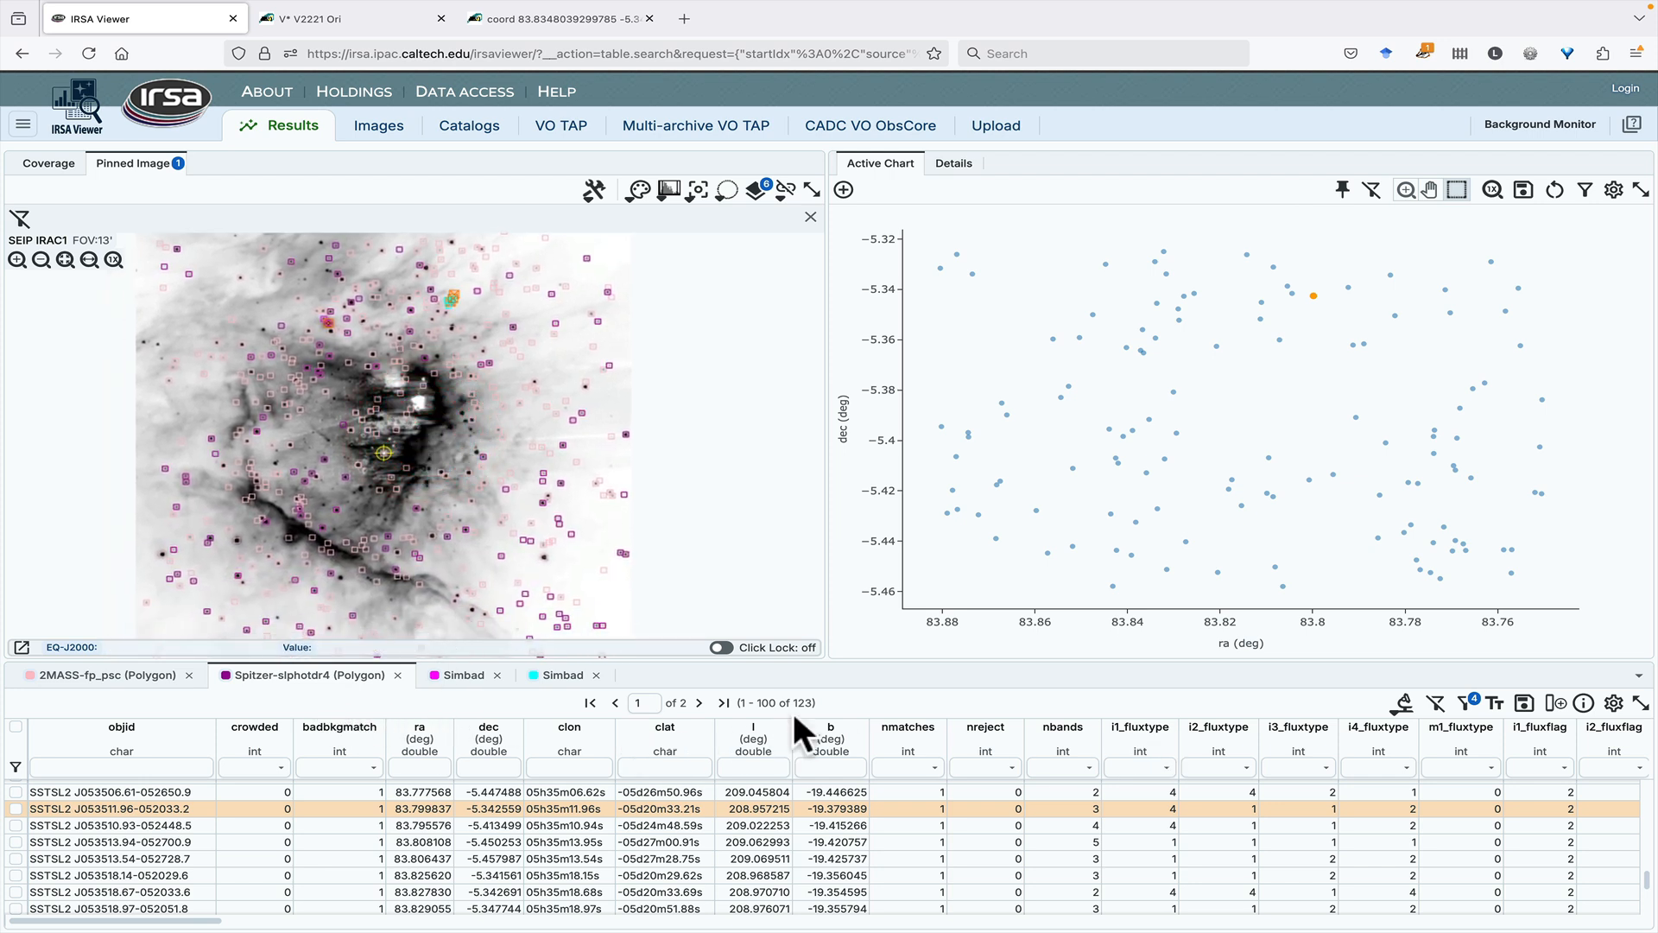
pyautogui.click(112, 677)
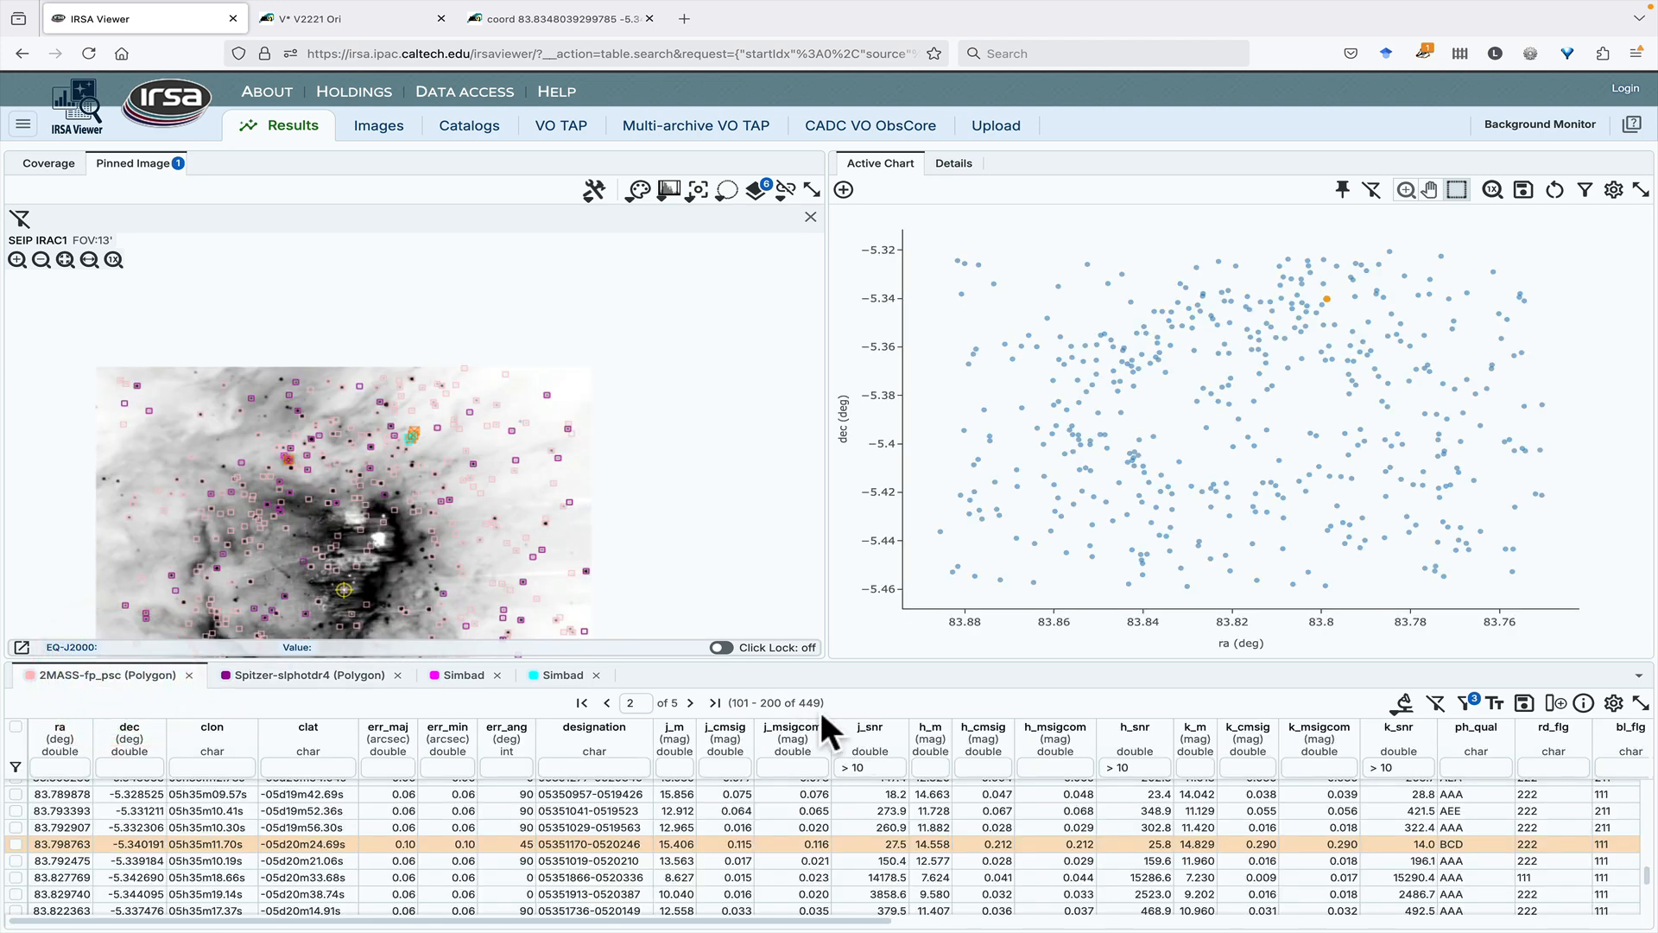
pyautogui.click(324, 676)
pyautogui.moveTo(448, 558); pyautogui.dragTo(494, 451)
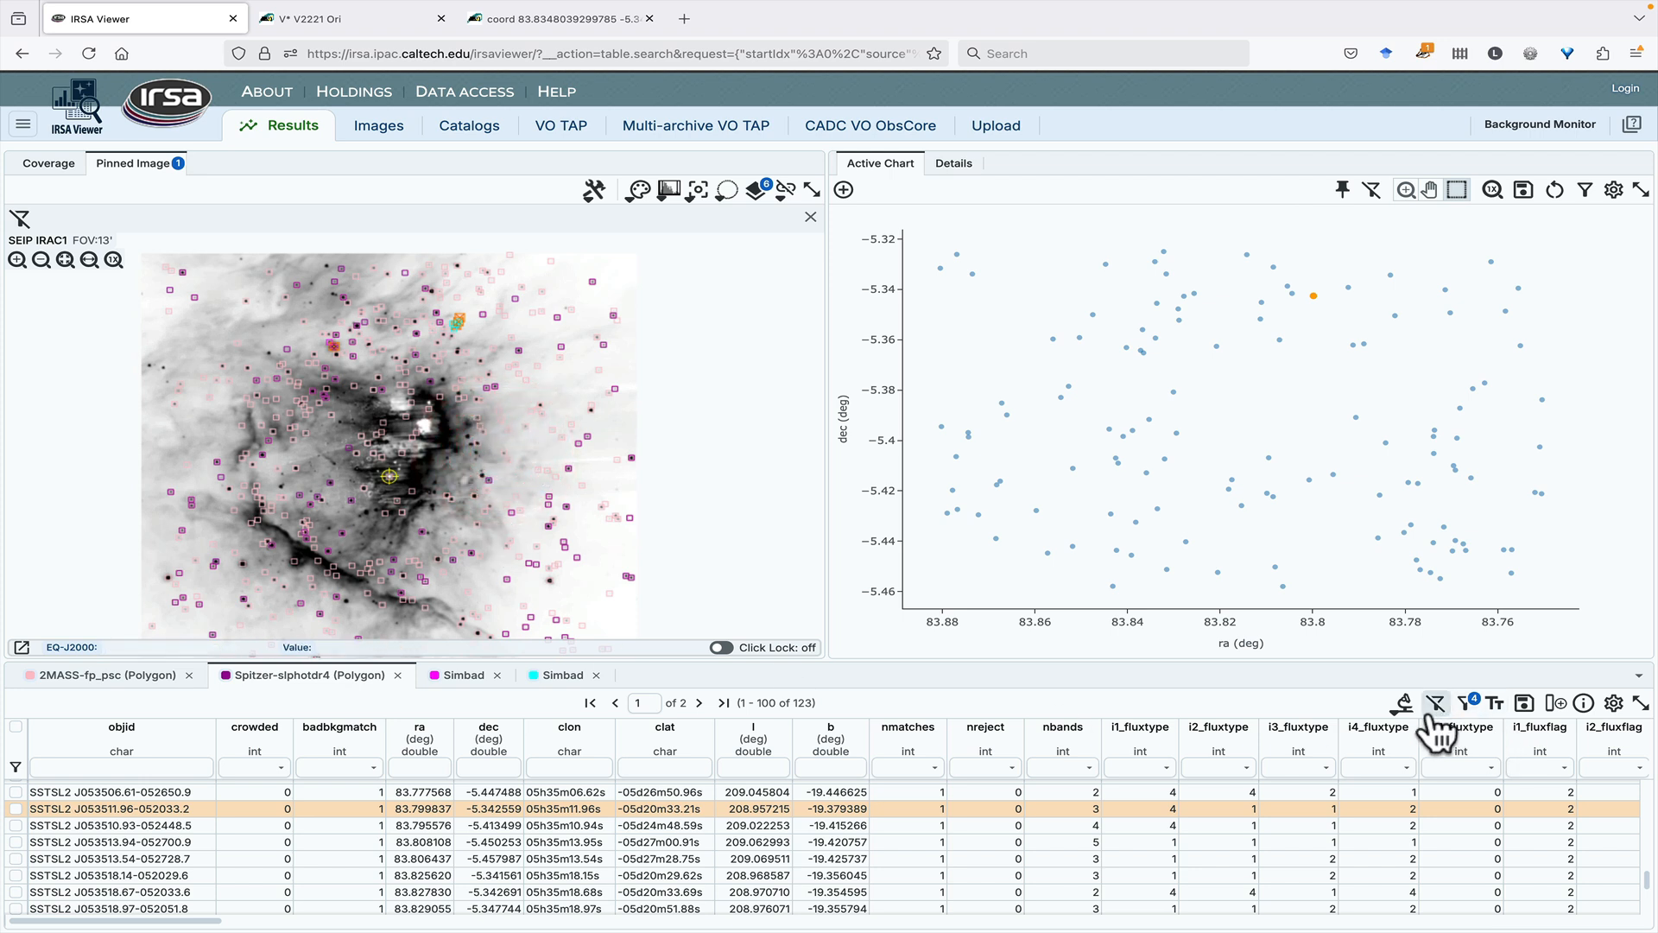
pyautogui.click(1405, 704)
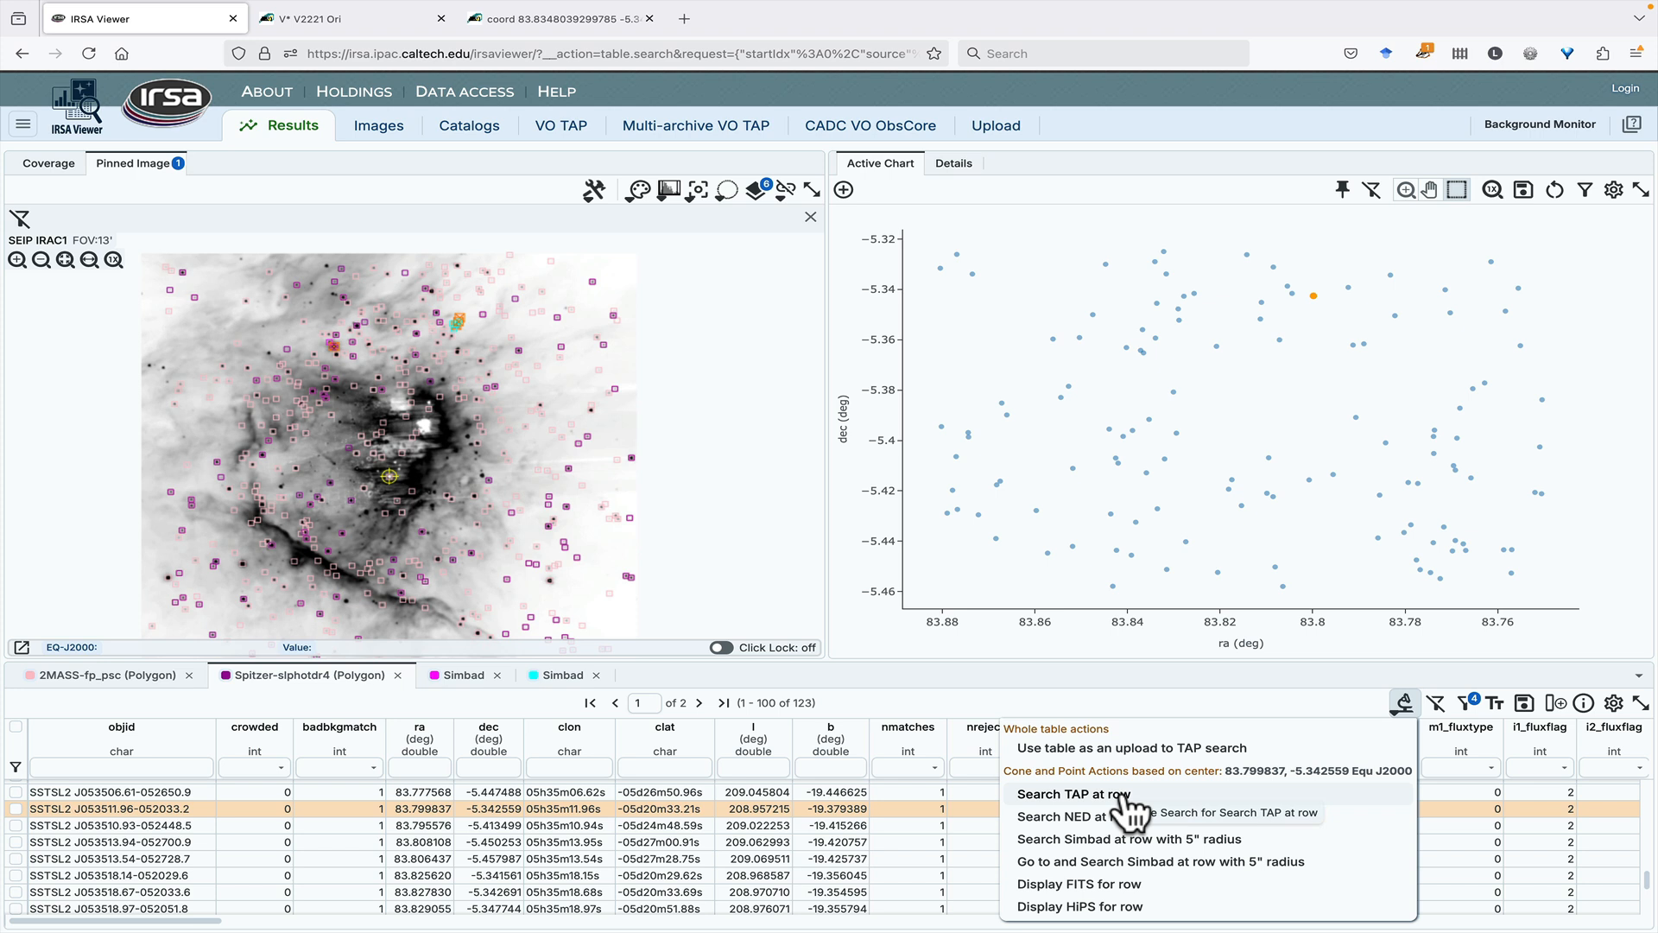
pyautogui.click(1240, 750)
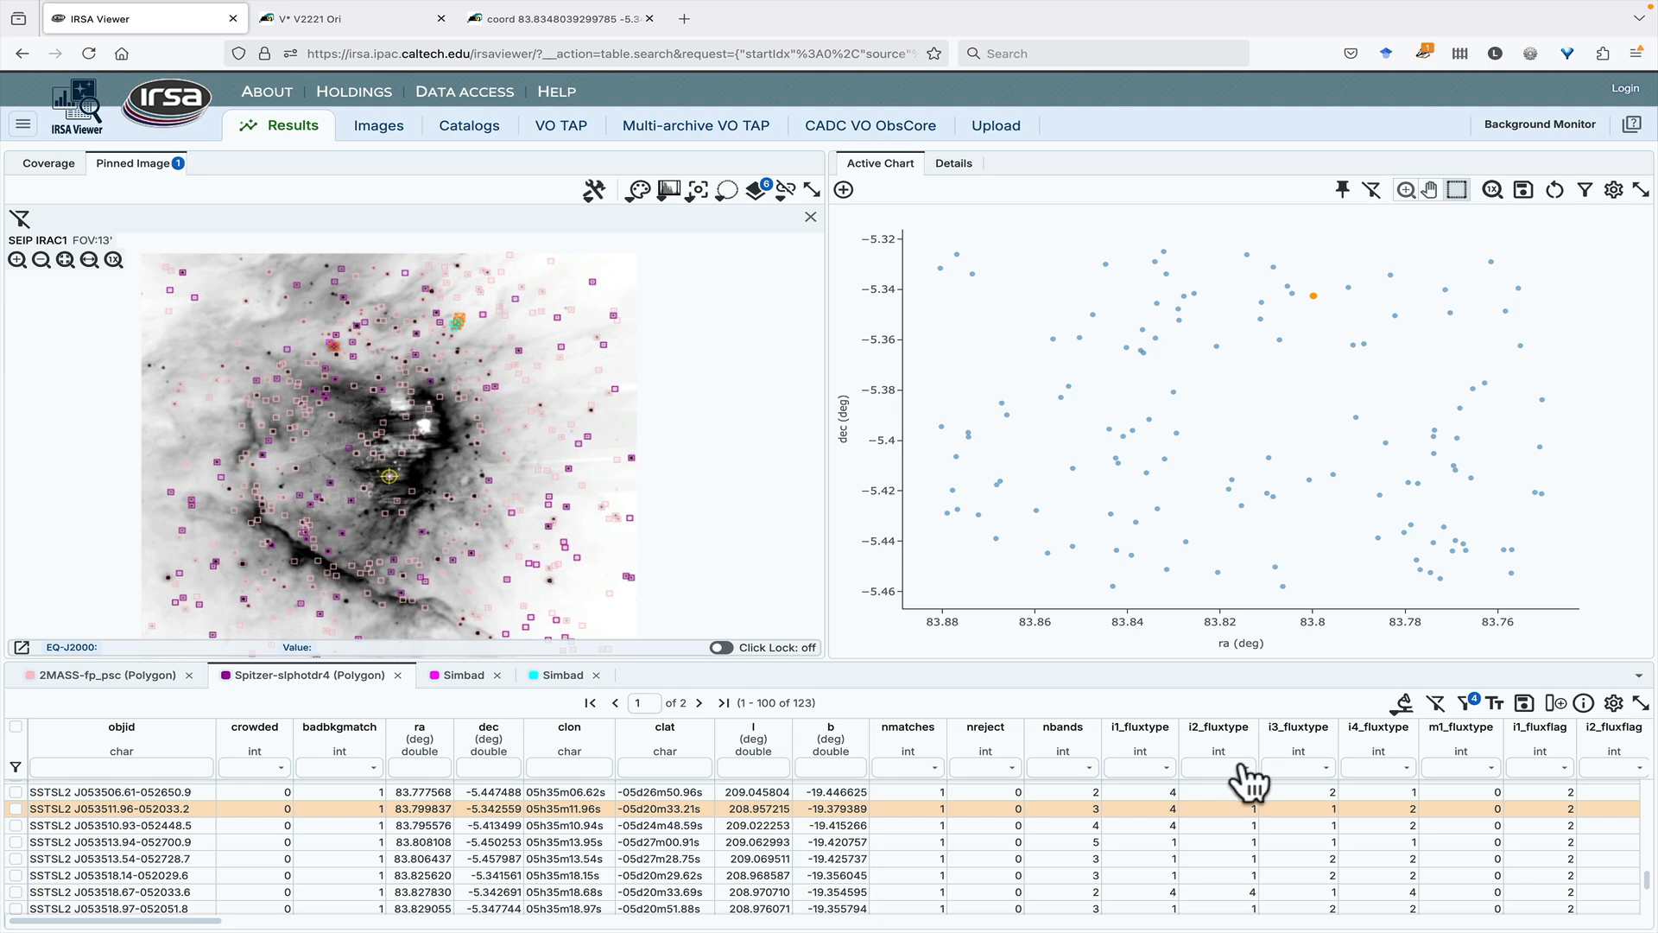
pyautogui.click(561, 127)
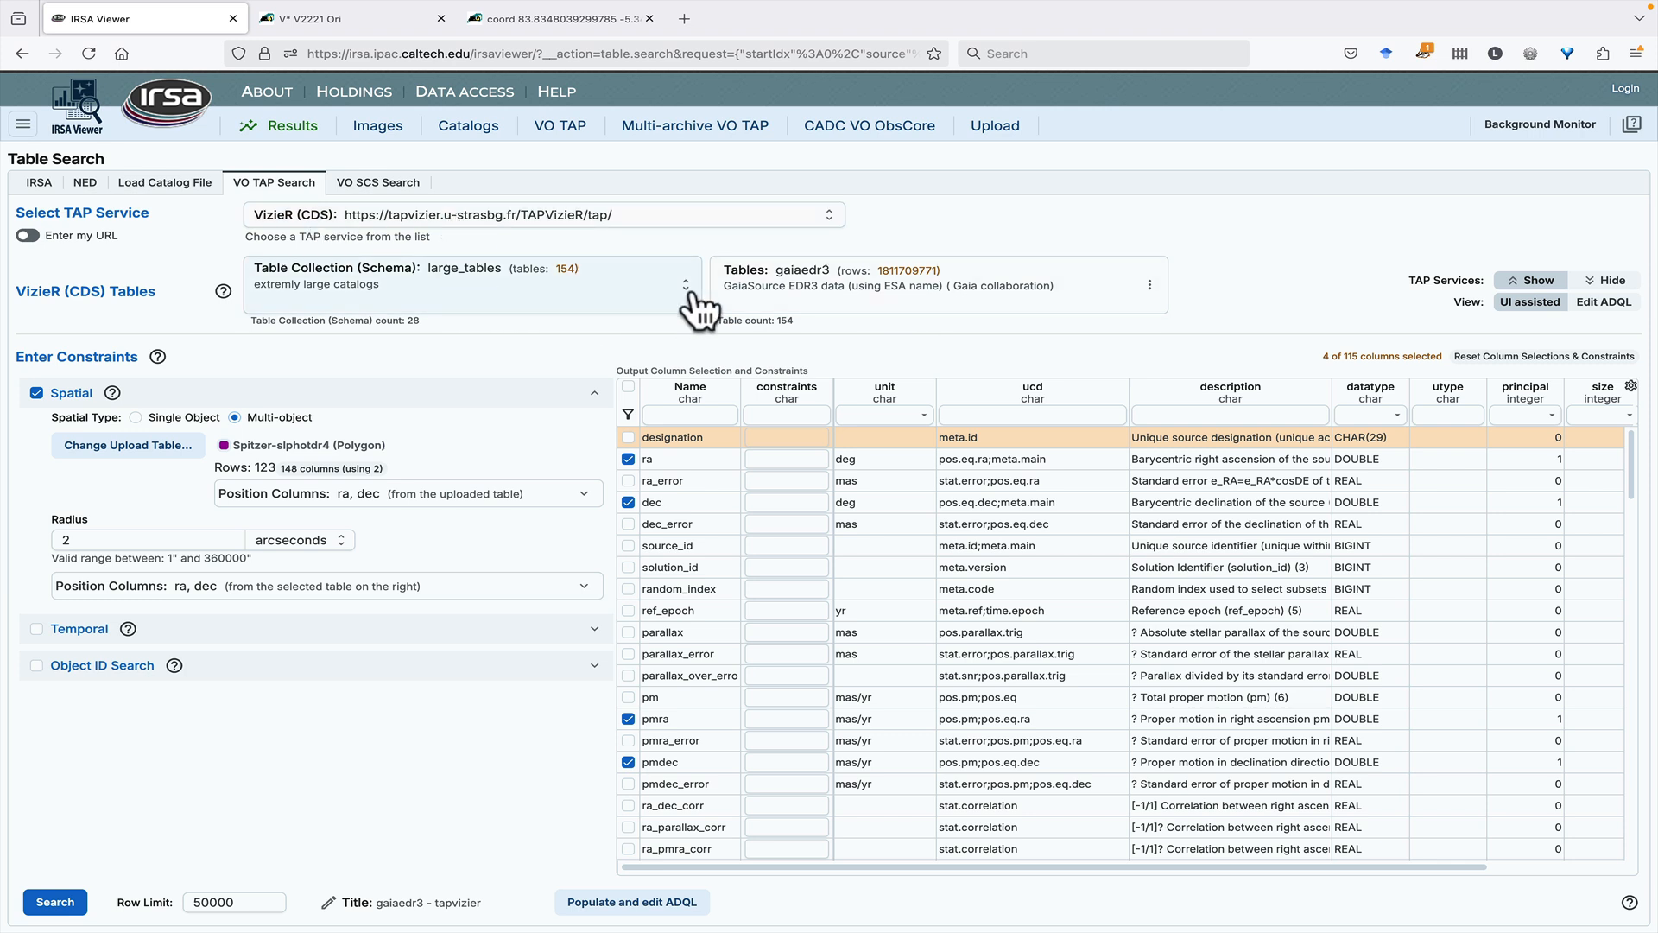
# - Choose the table II/319/gcs9 (UKIDSS-DR9 Galactic Clusters Survey) from the large_tables collection and run the multi-object search with the uploaded Spitzer table
pyautogui.click(476, 300)
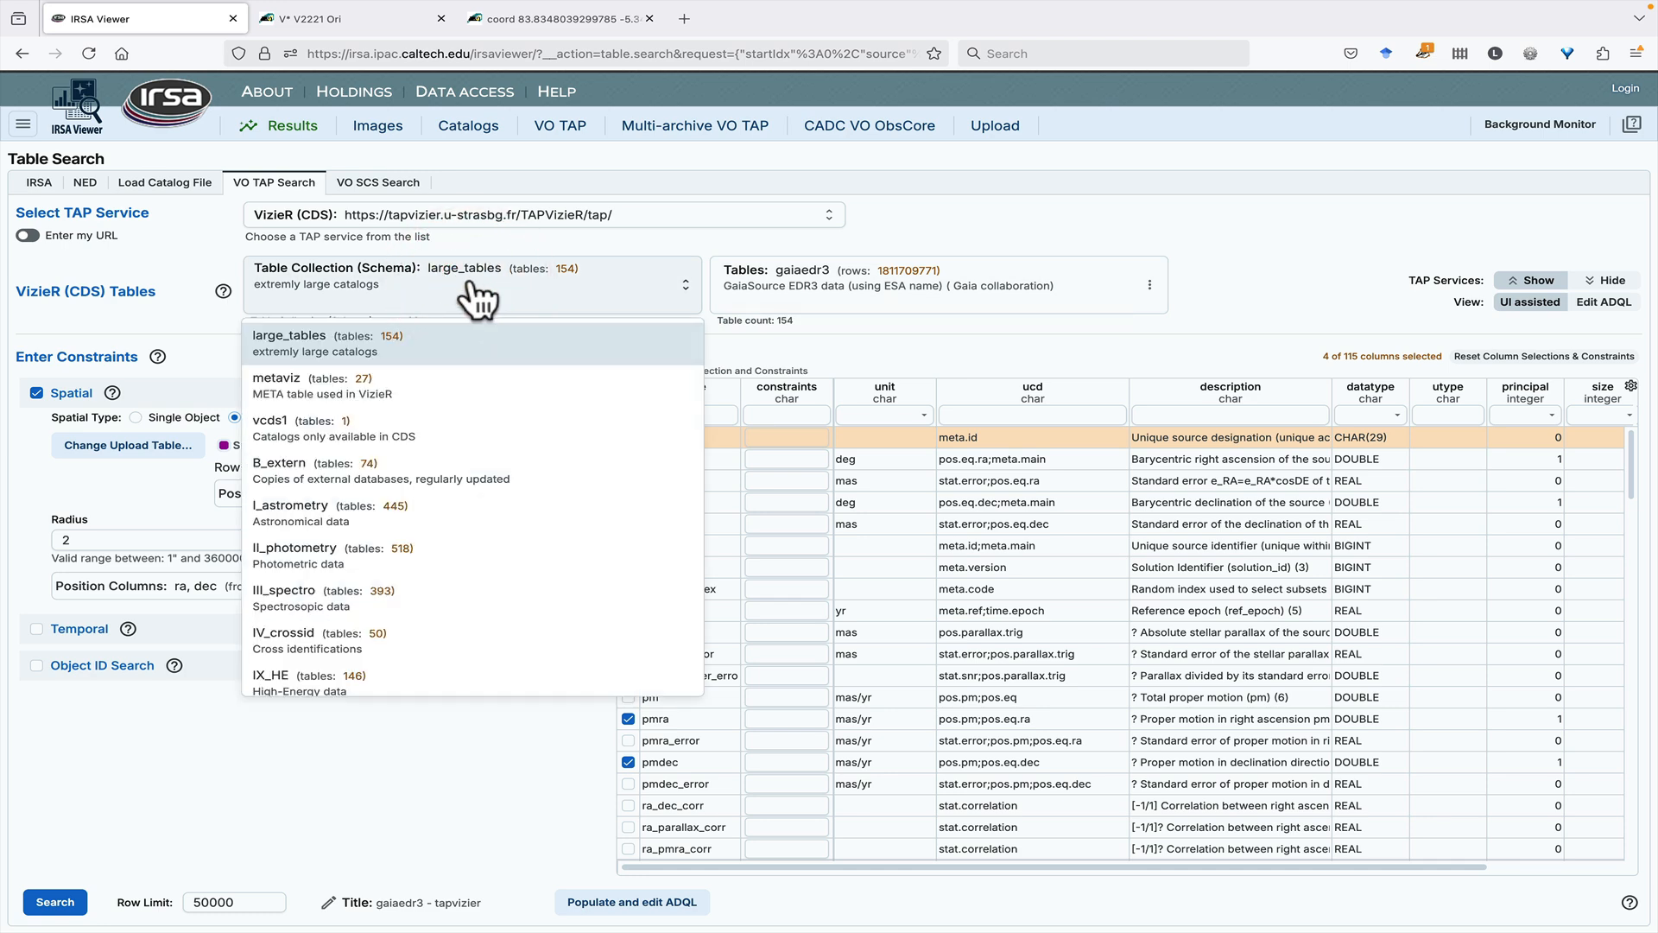
pyautogui.click(474, 285)
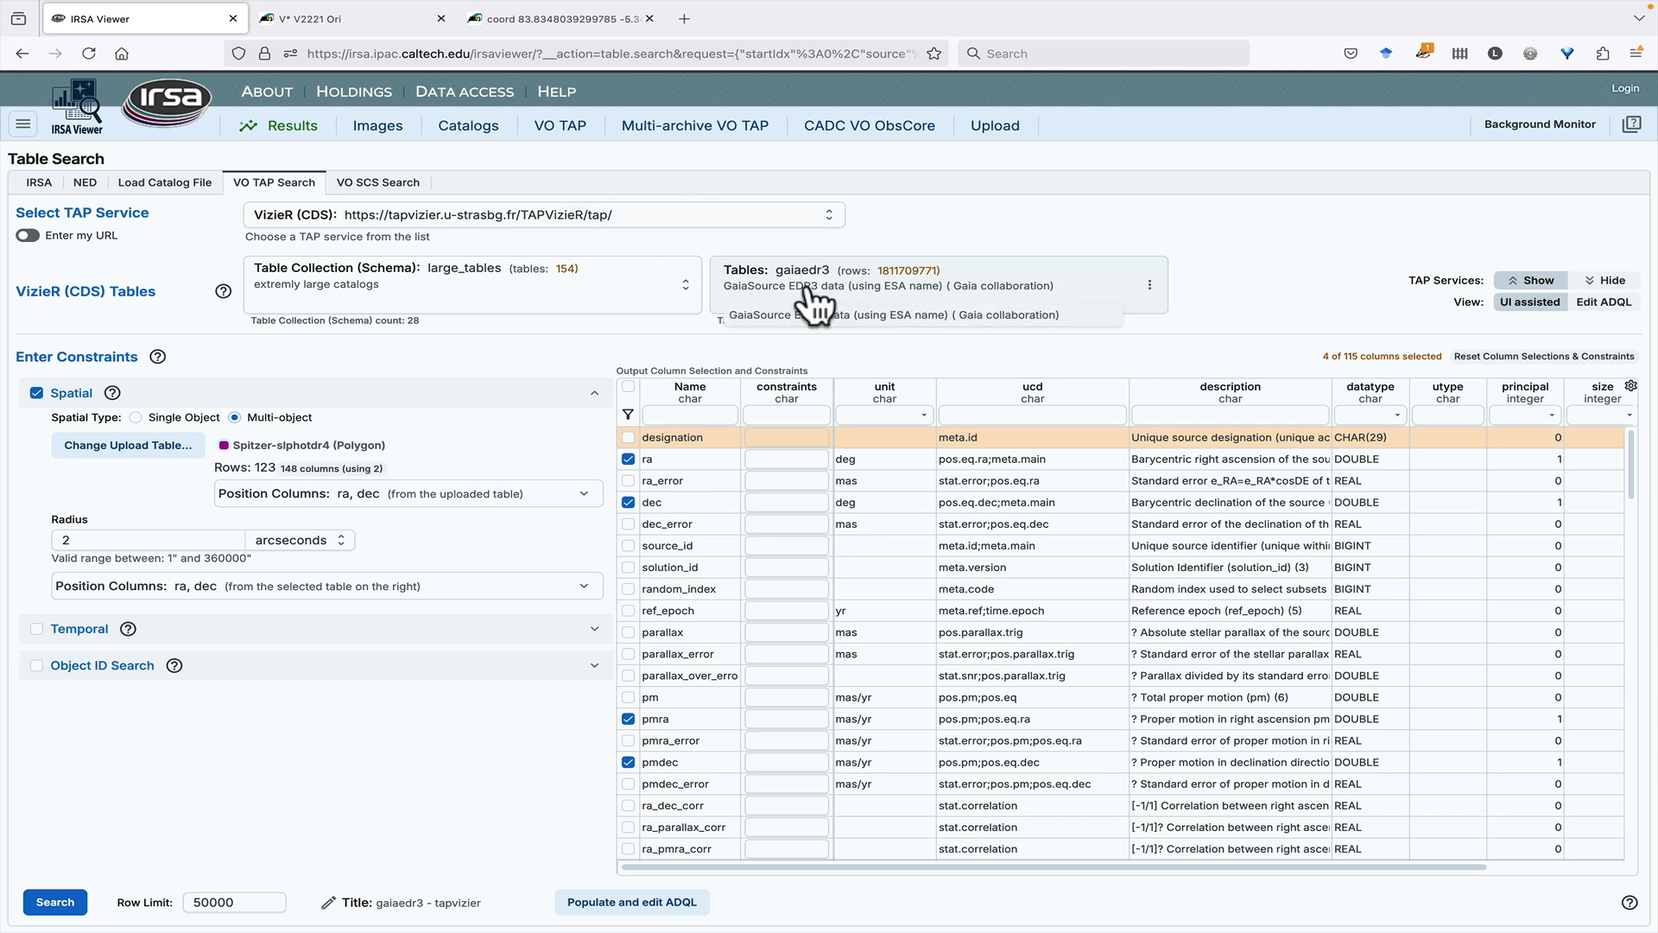
pyautogui.click(782, 303)
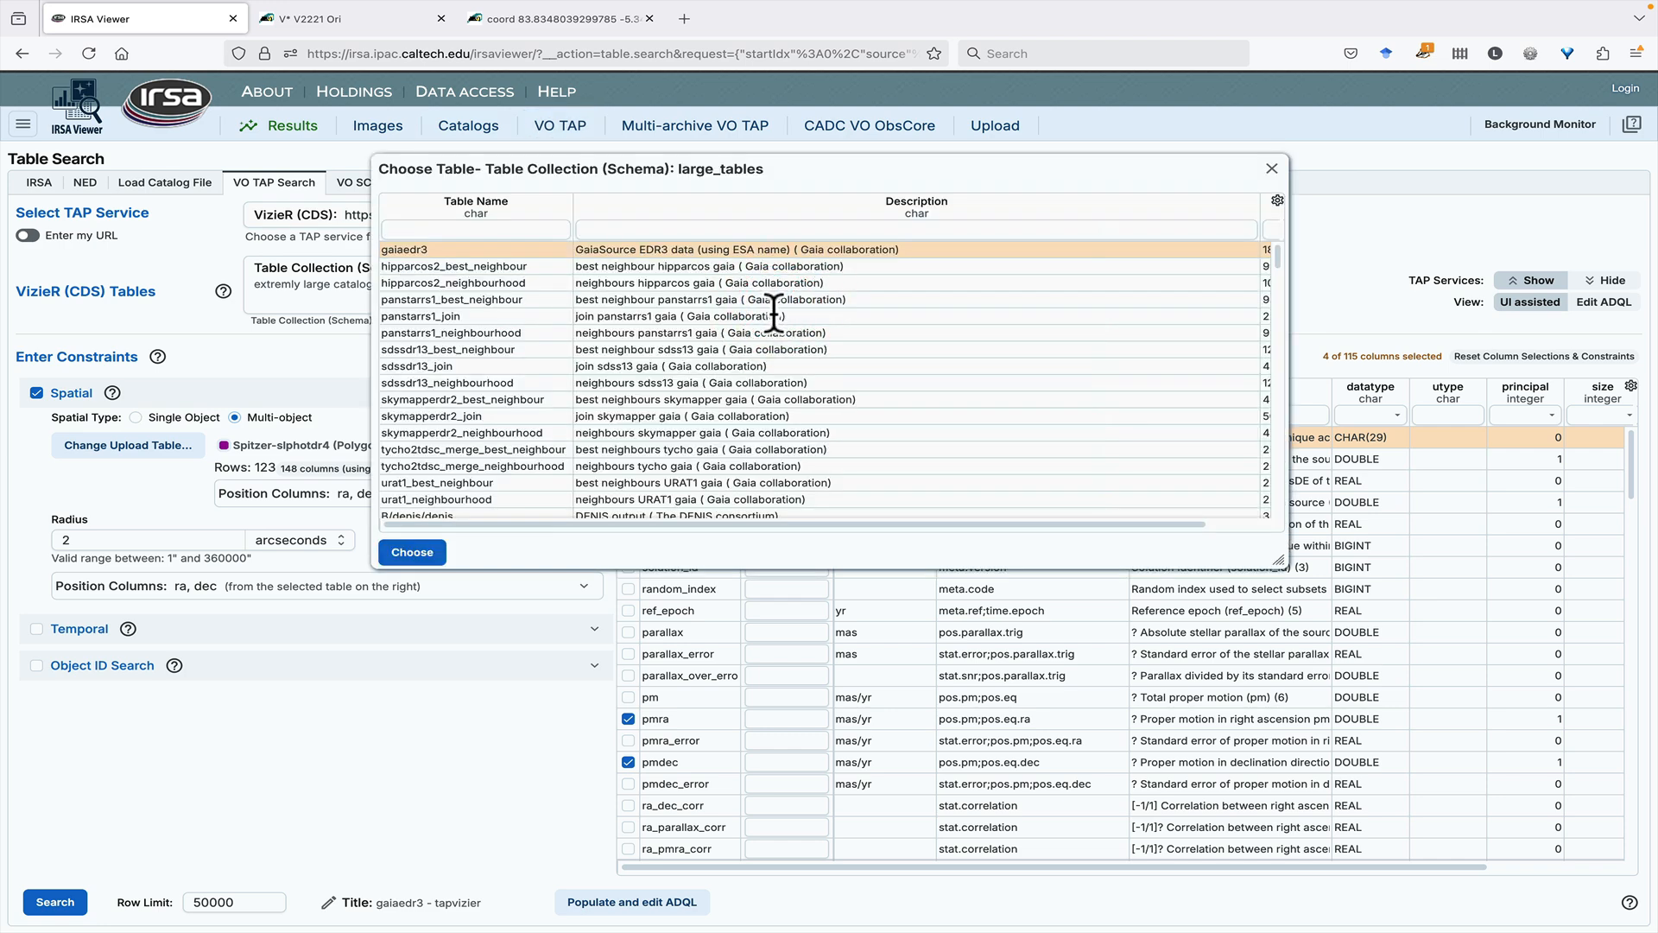
pyautogui.scroll(-5, 771, 311)
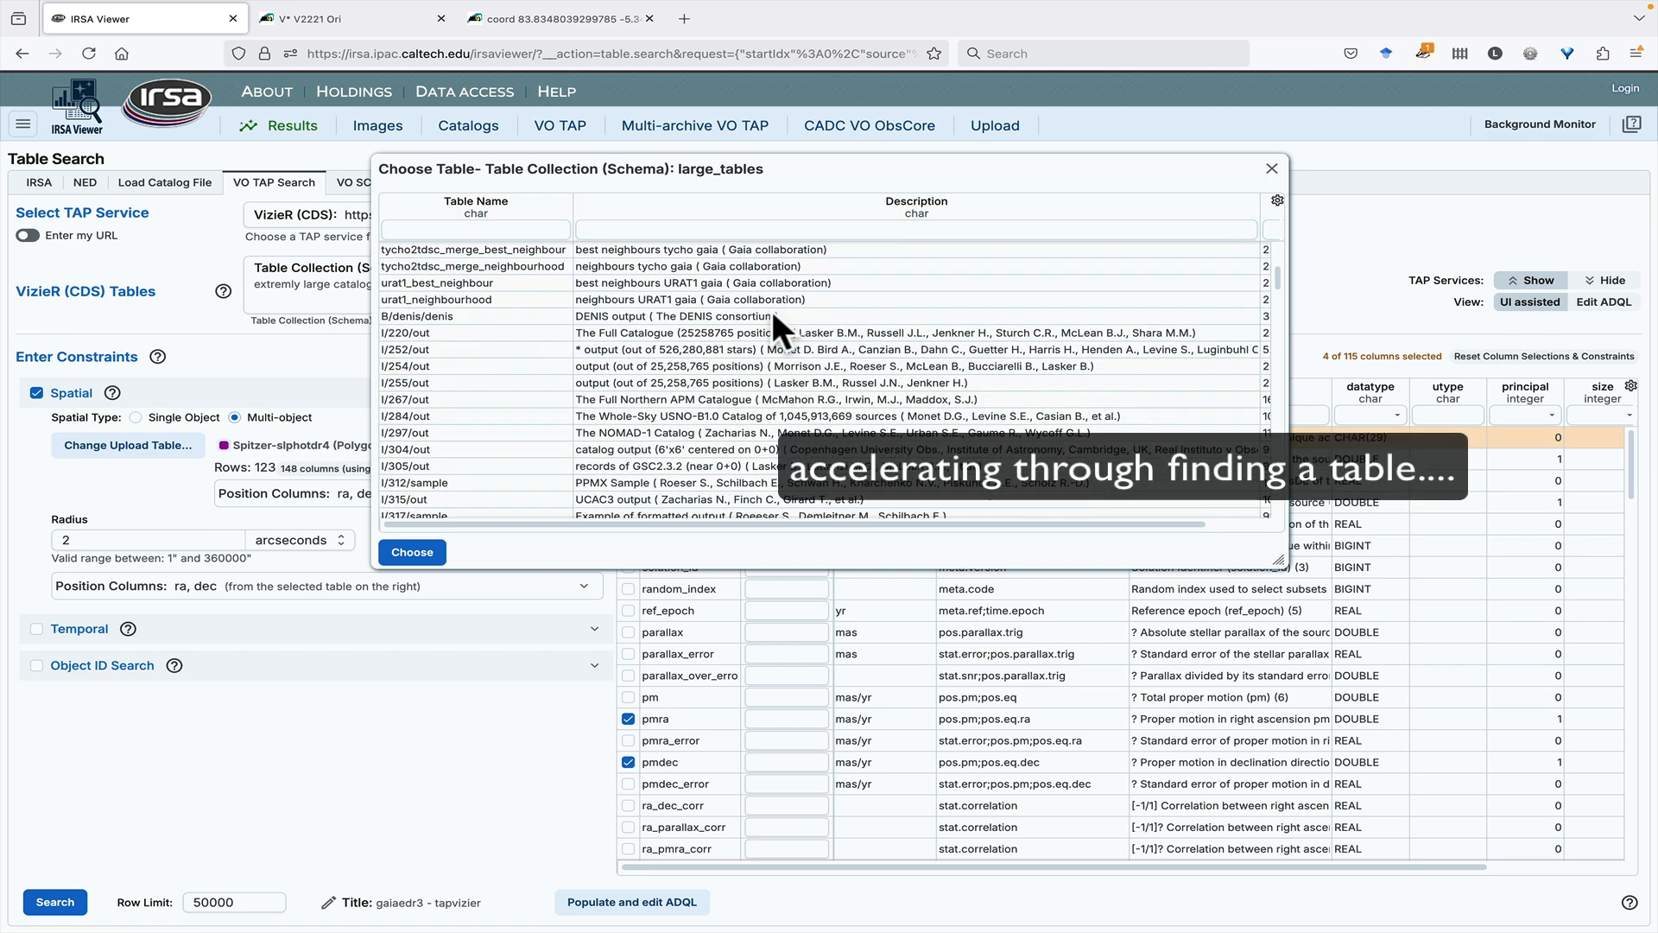
pyautogui.scroll(-5, 769, 302)
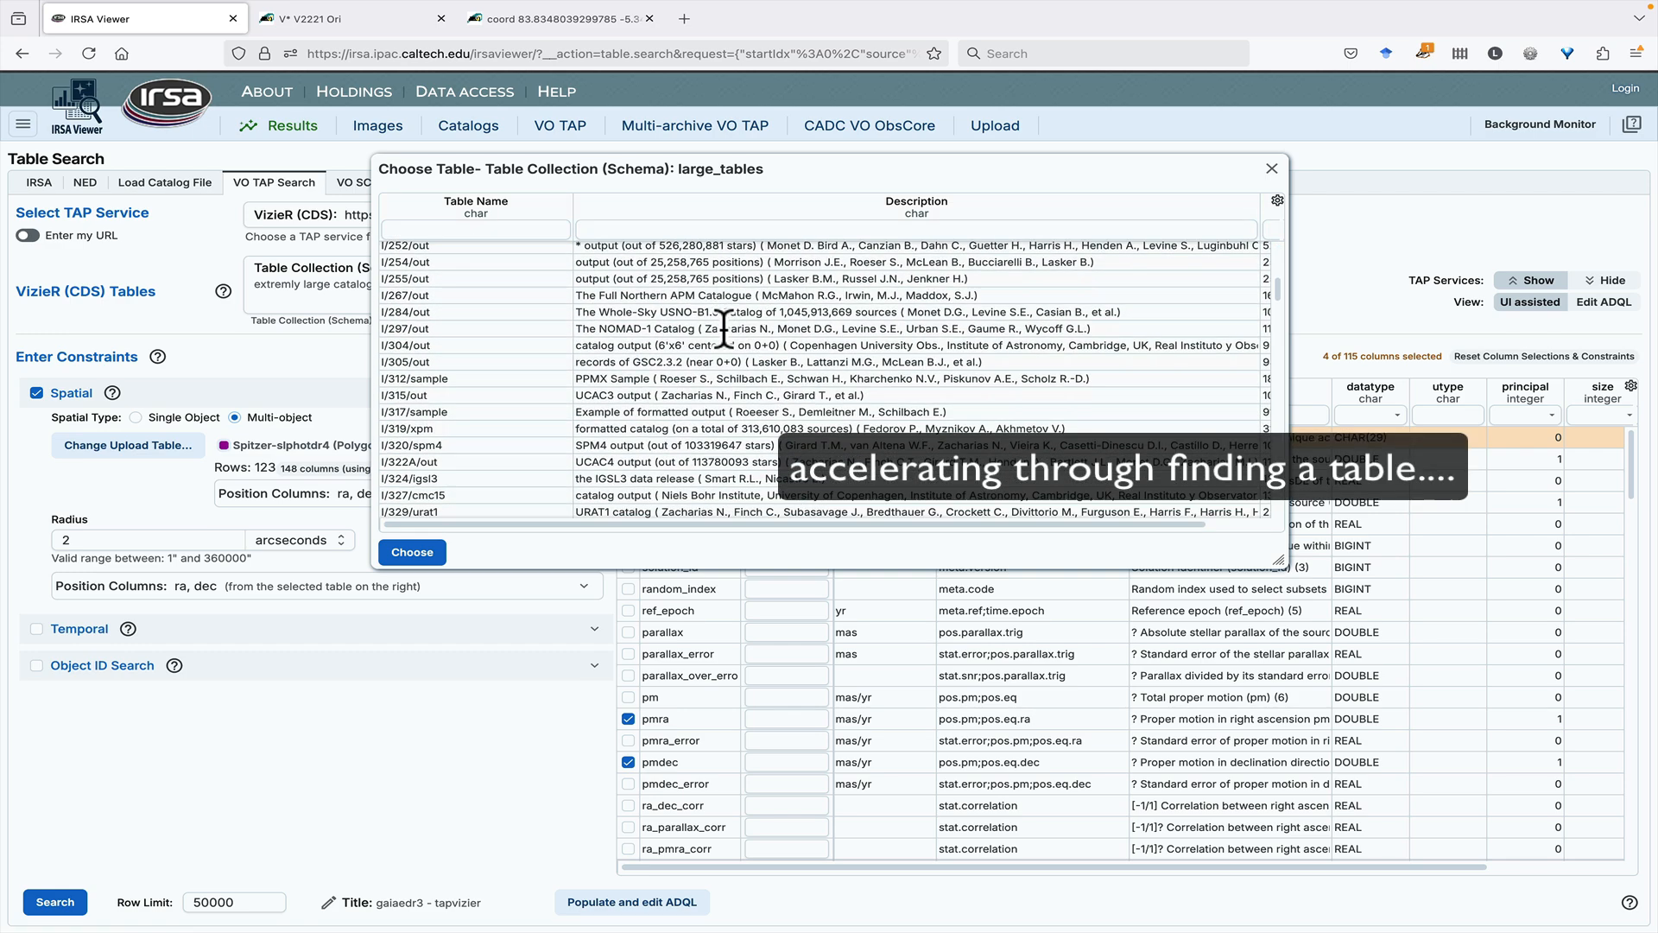
pyautogui.scroll(-5, 726, 329)
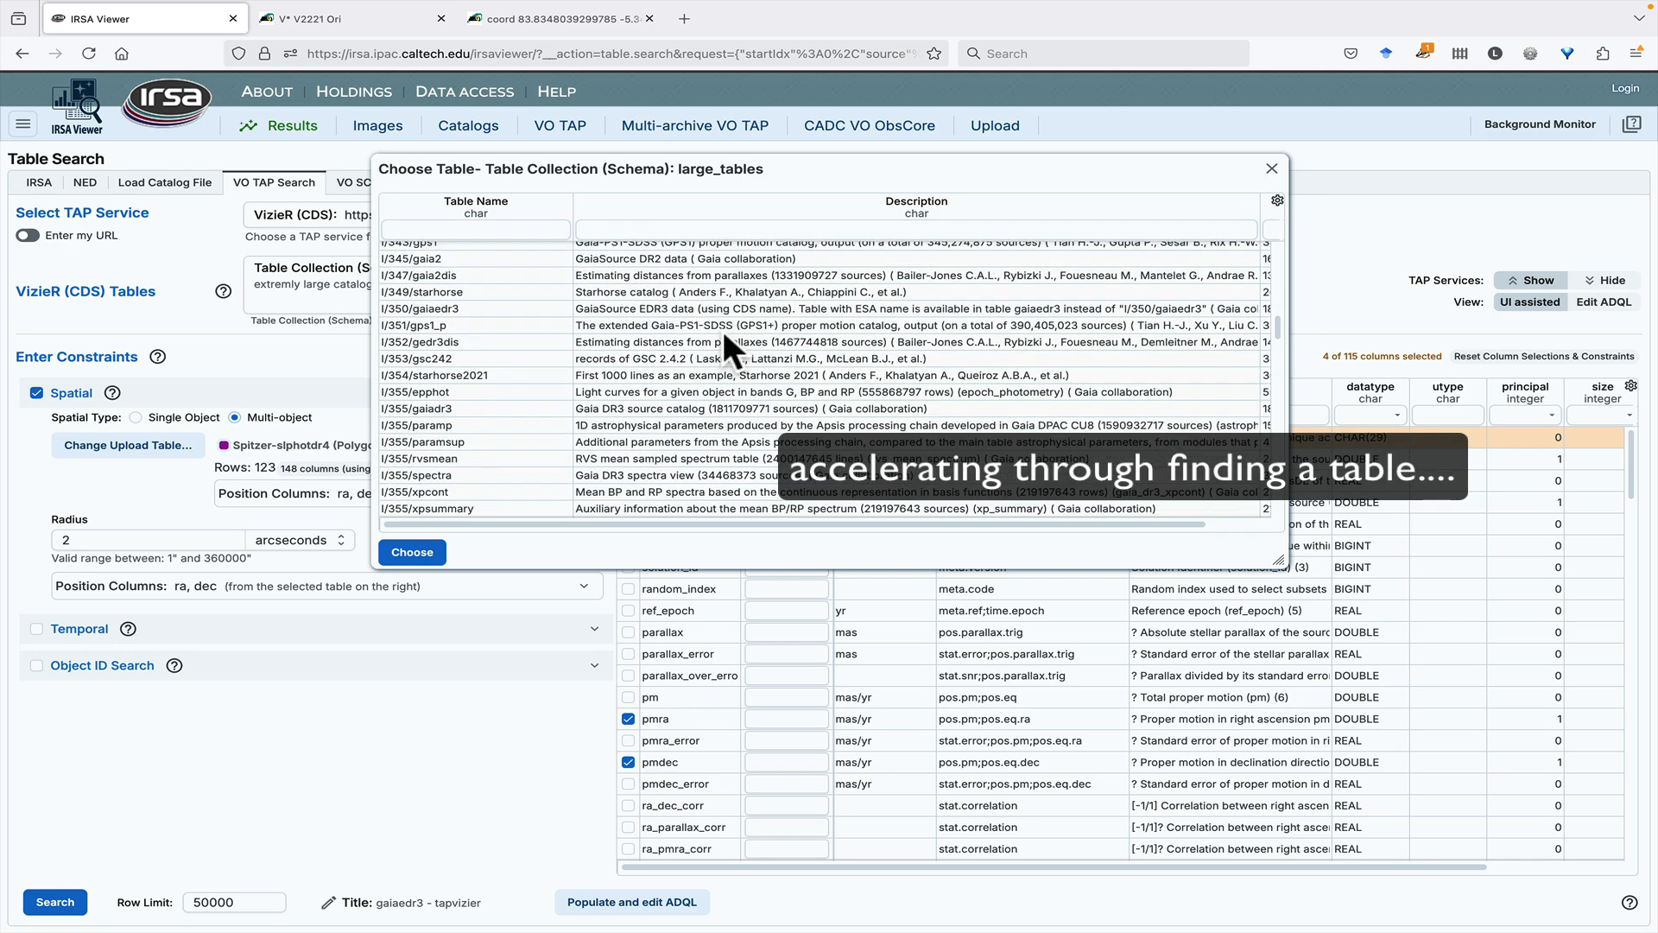
pyautogui.scroll(-5, 723, 332)
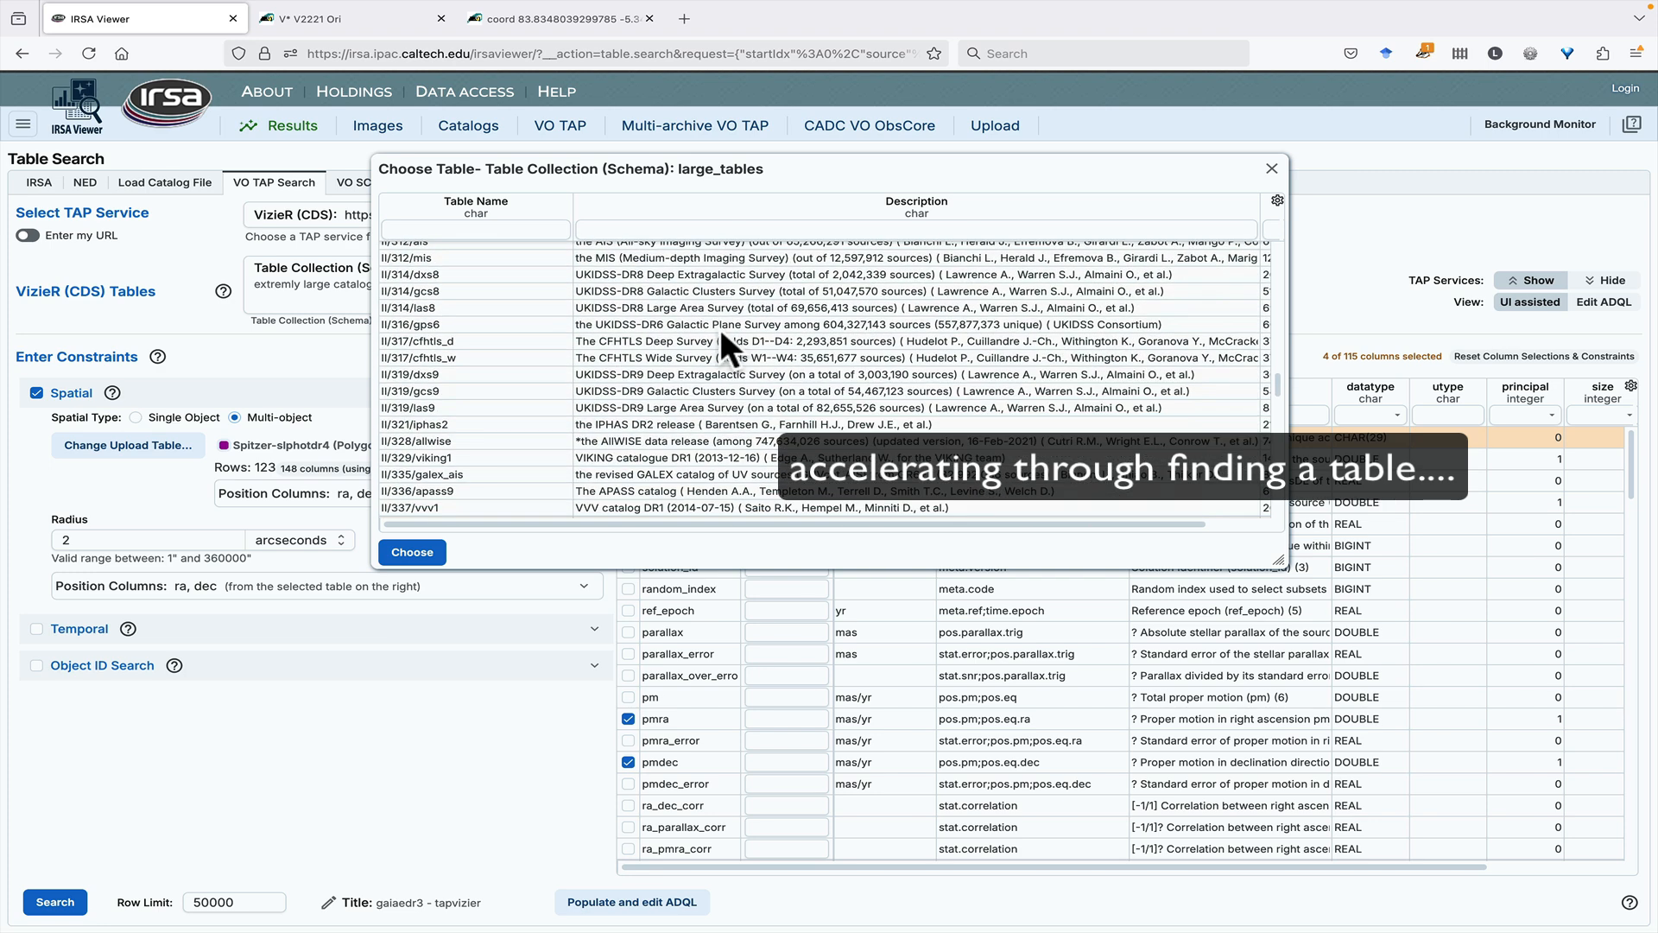
pyautogui.click(710, 274)
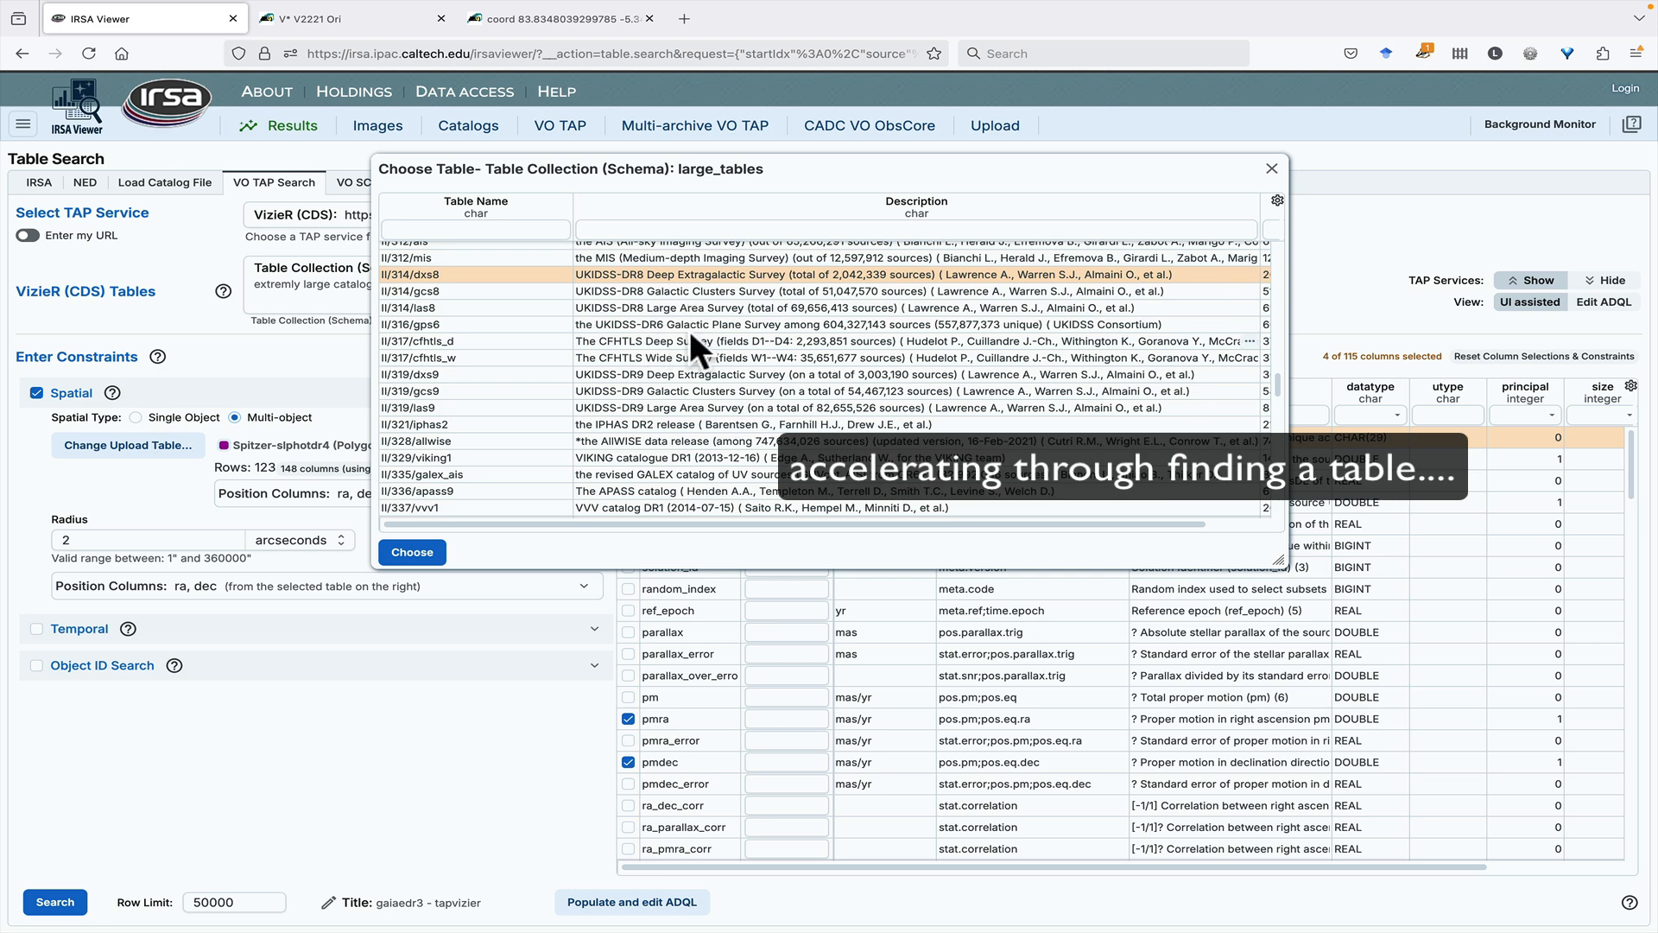
pyautogui.click(694, 390)
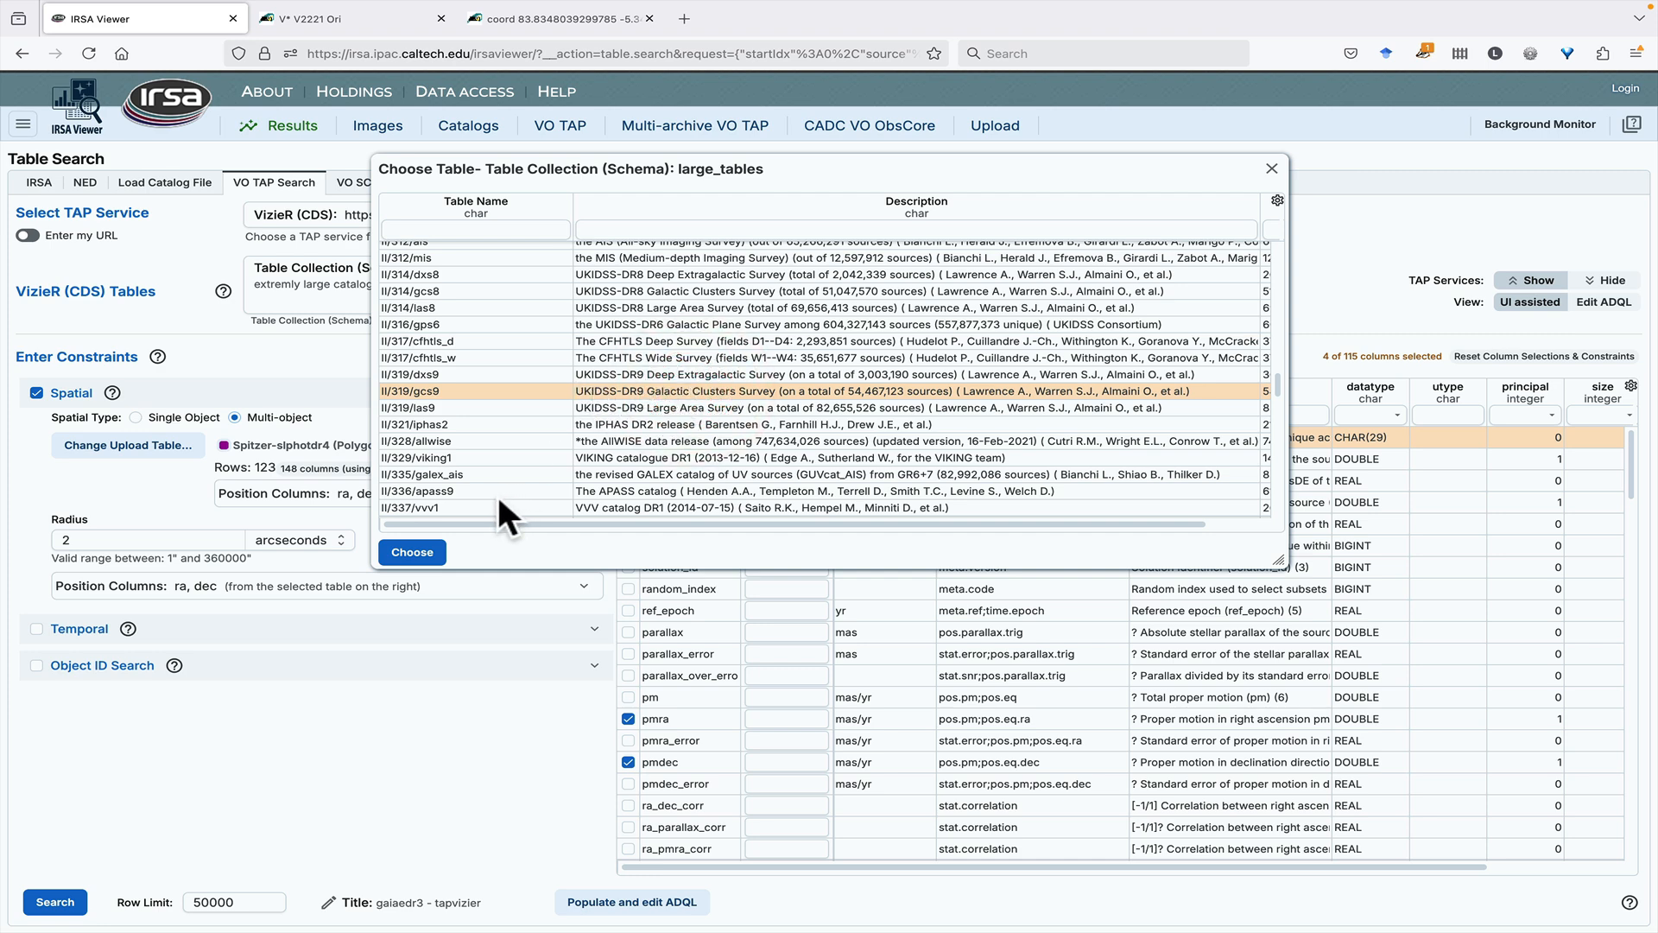
pyautogui.click(412, 555)
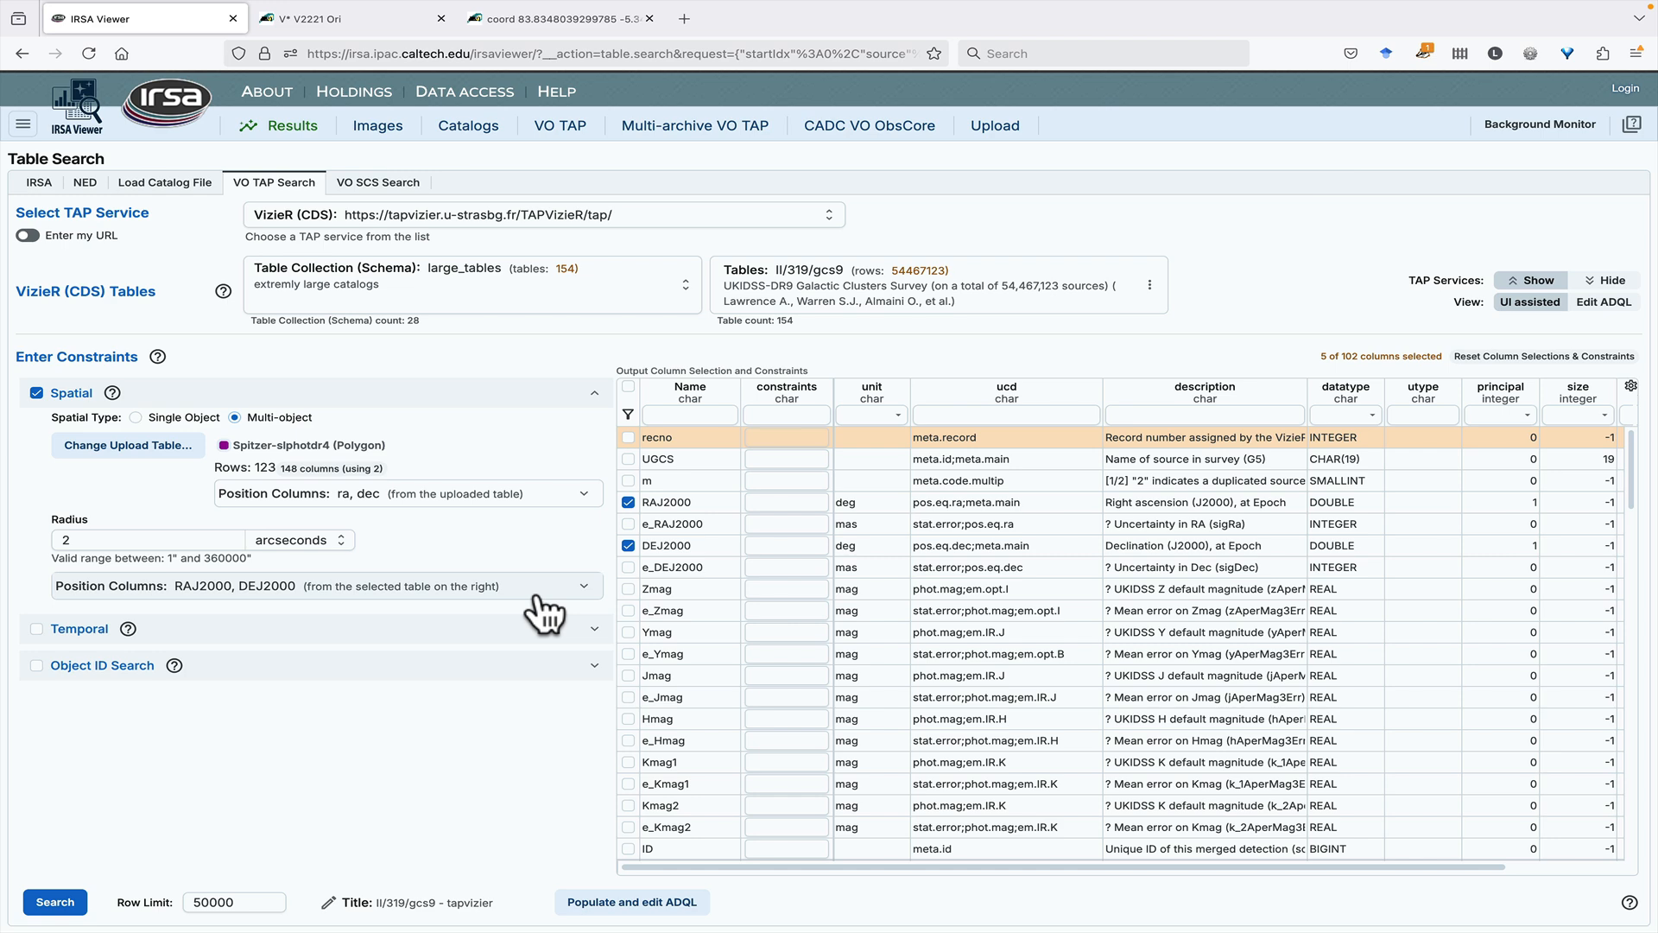
pyautogui.click(69, 900)
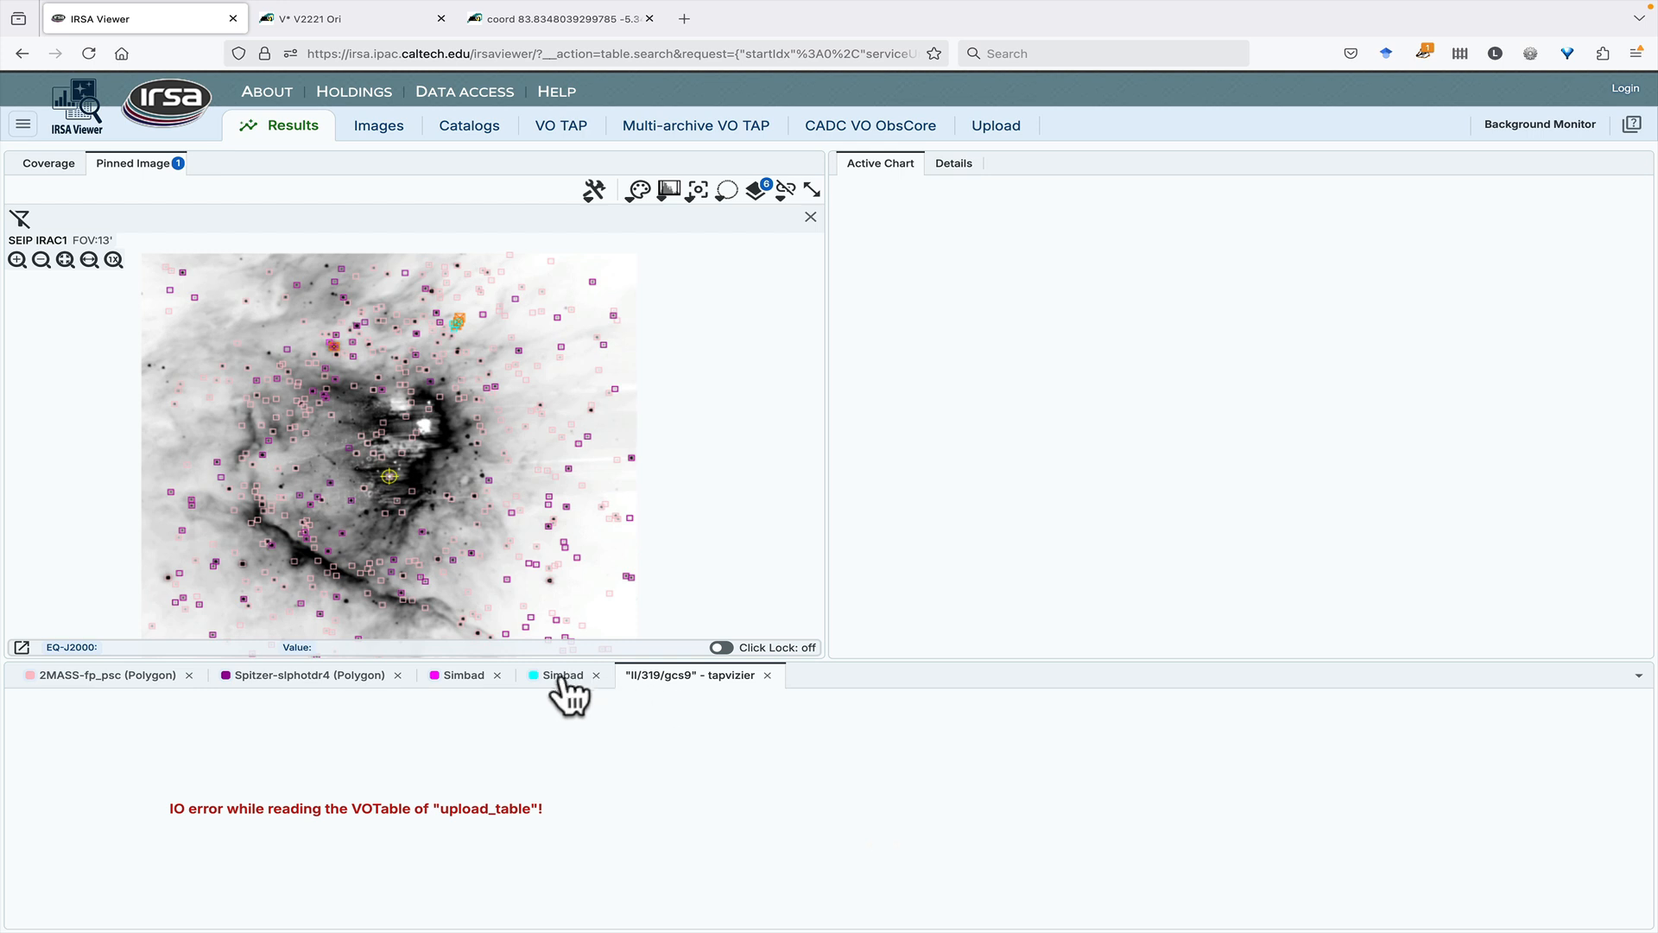
# - Open the FITS image search for source SSTSL2 J053511.96-052033.2 of the Spitzer-slphotdr4 table, and return to the results to review the table's search actions
pyautogui.click(337, 680)
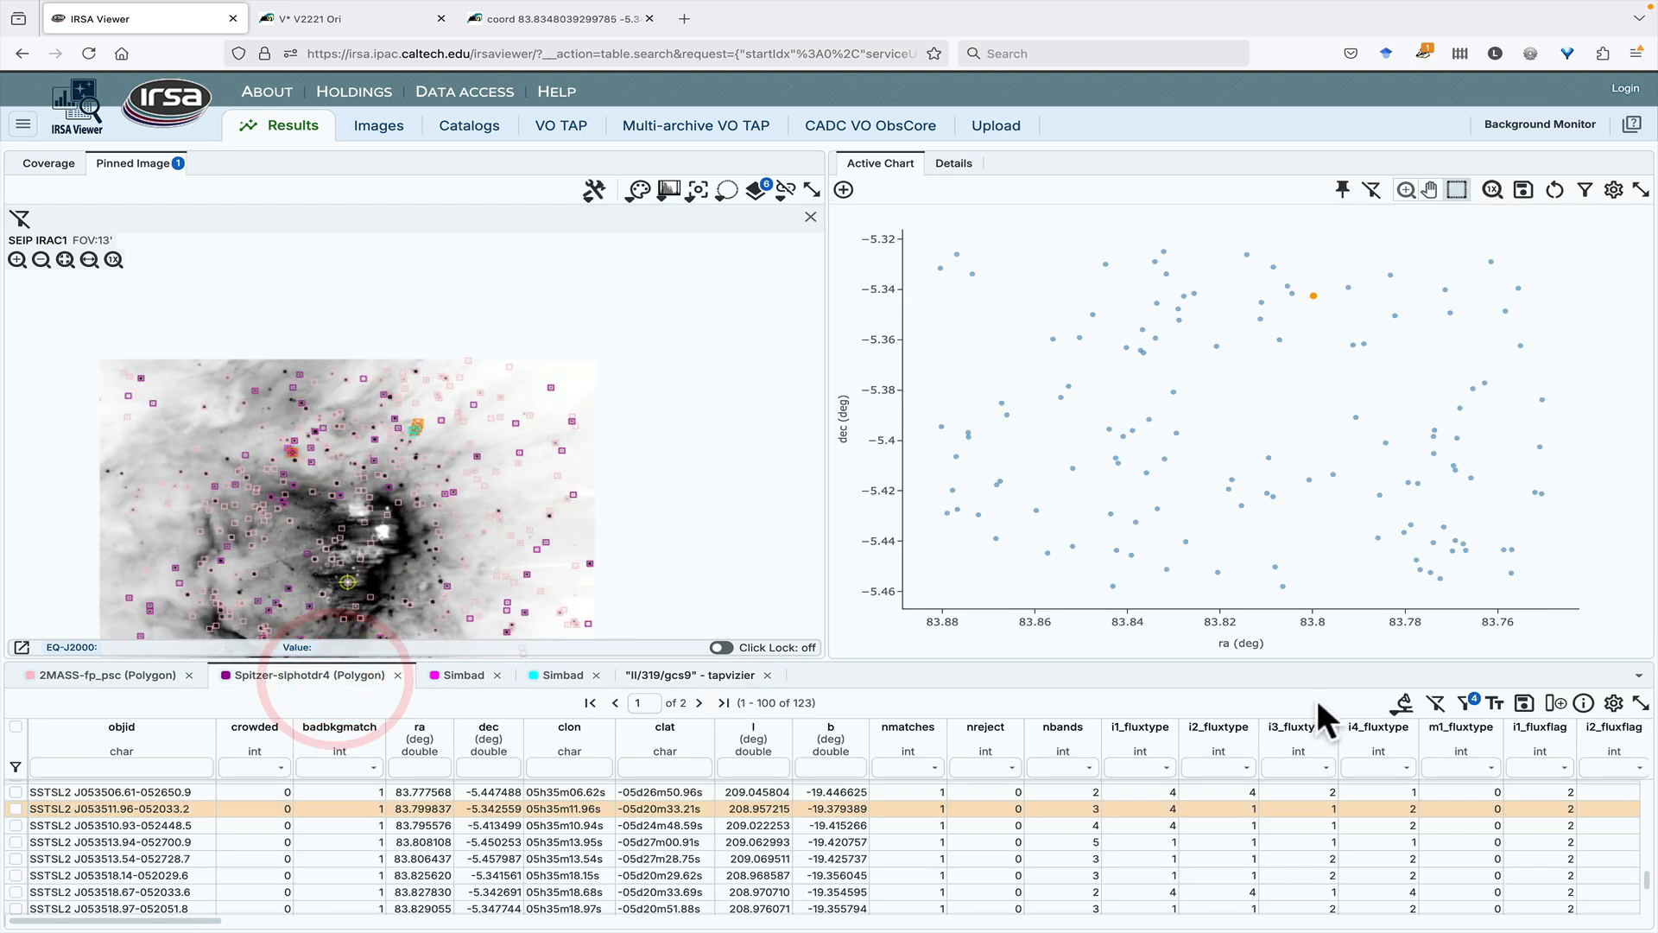
pyautogui.click(1401, 701)
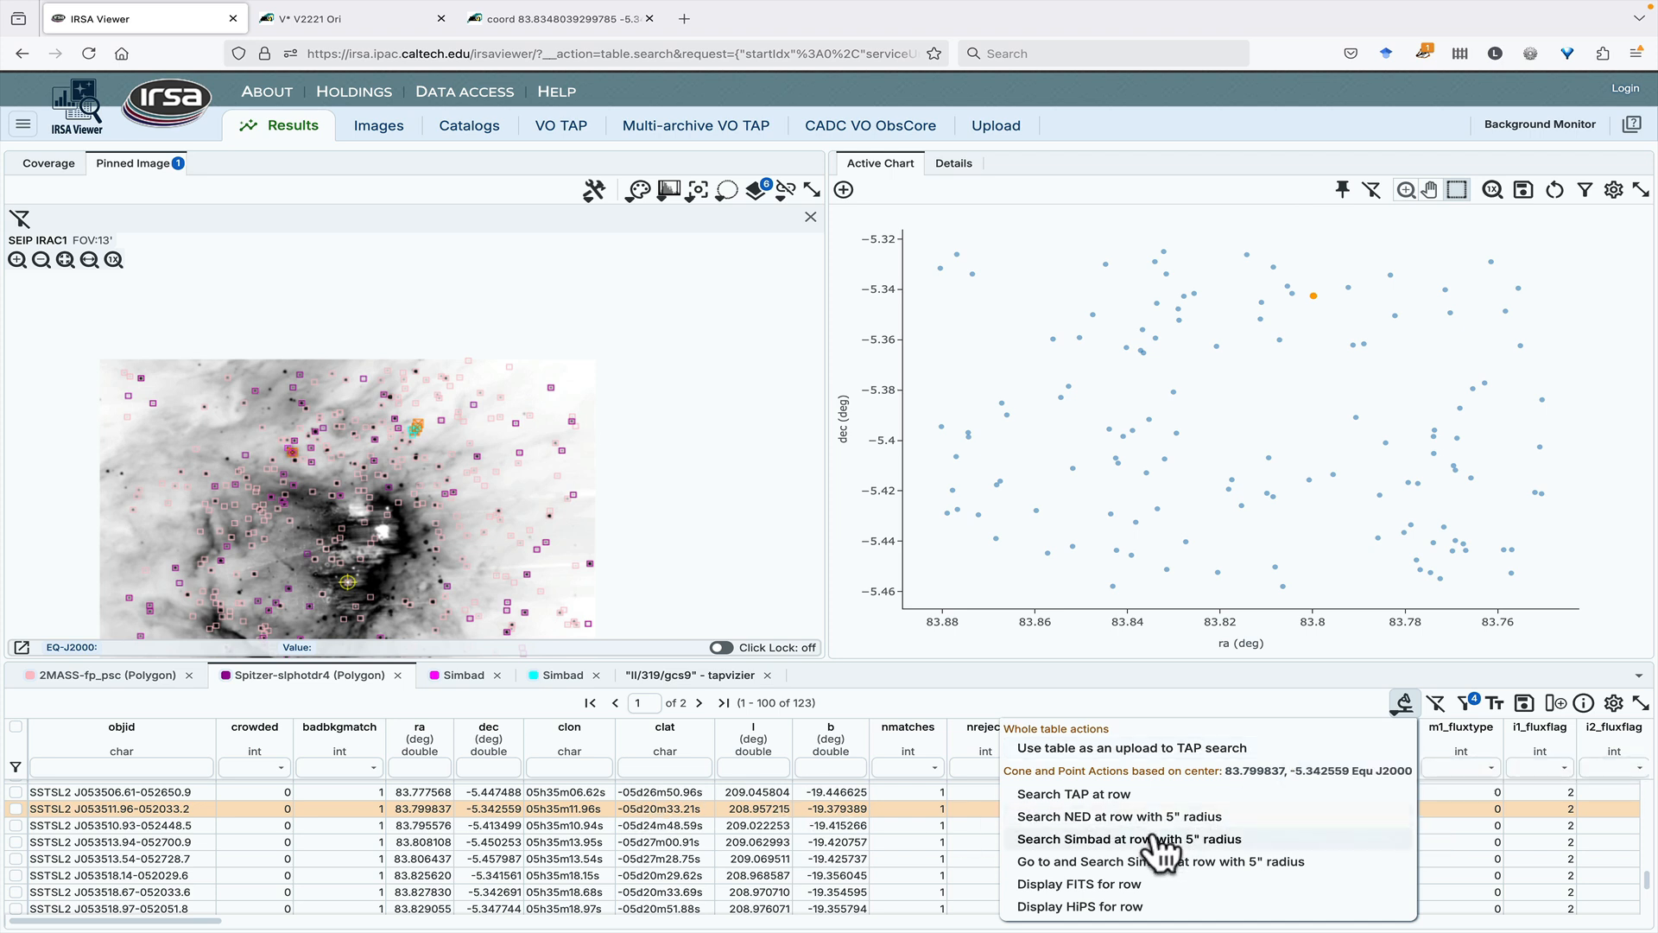
pyautogui.click(1251, 884)
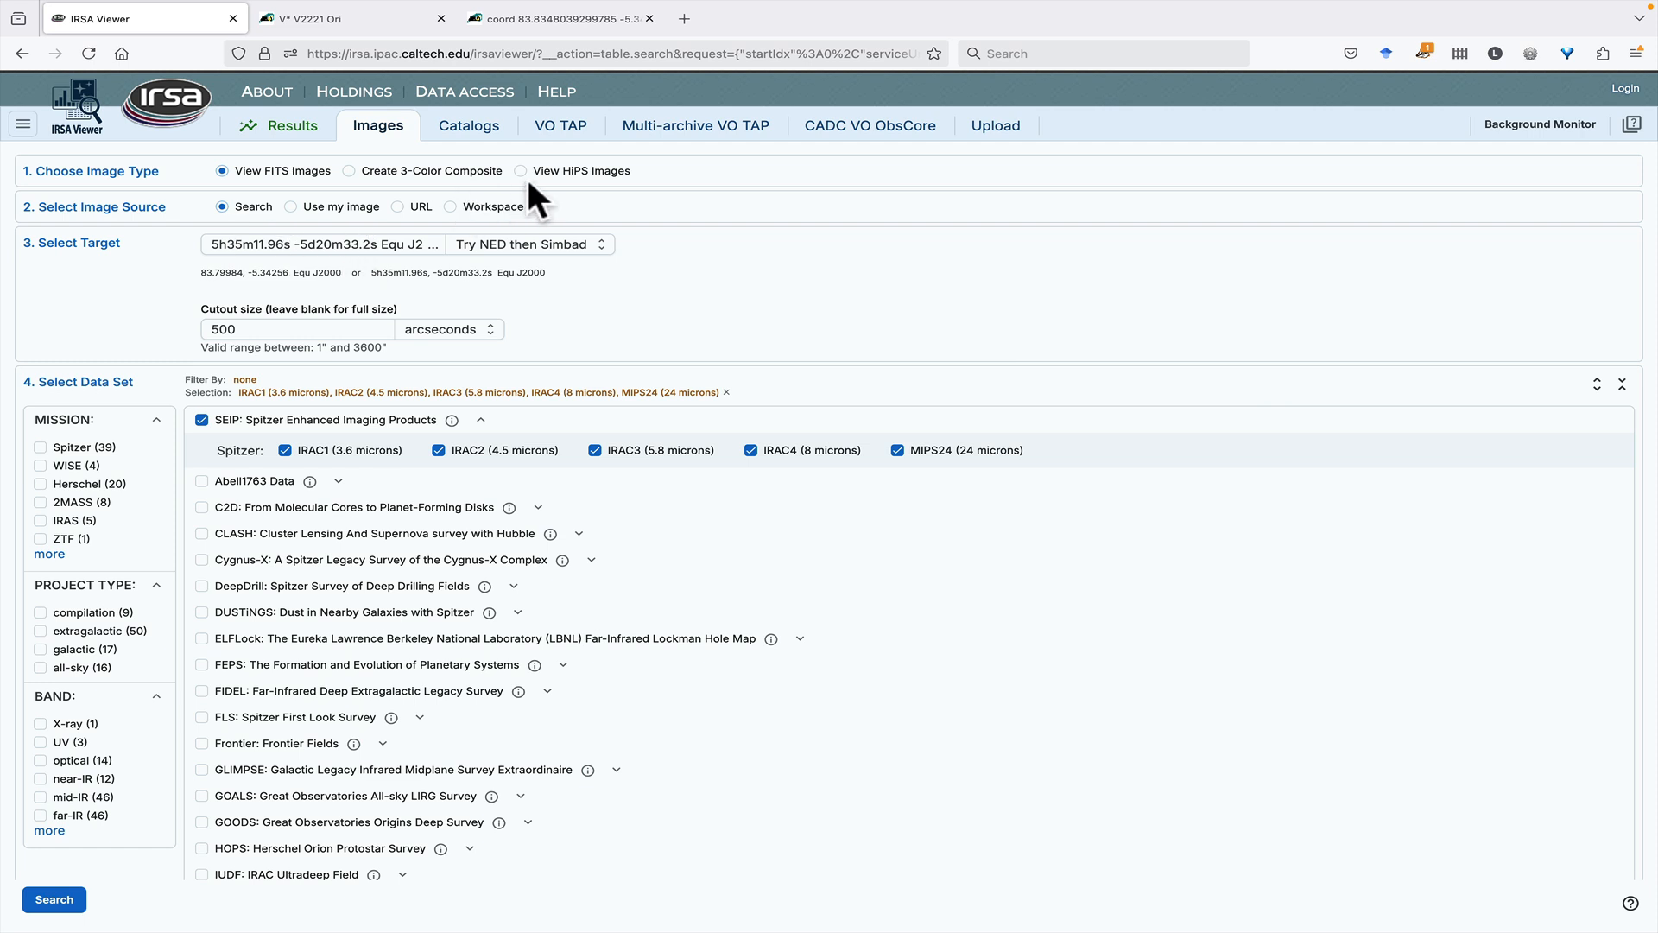
pyautogui.click(272, 131)
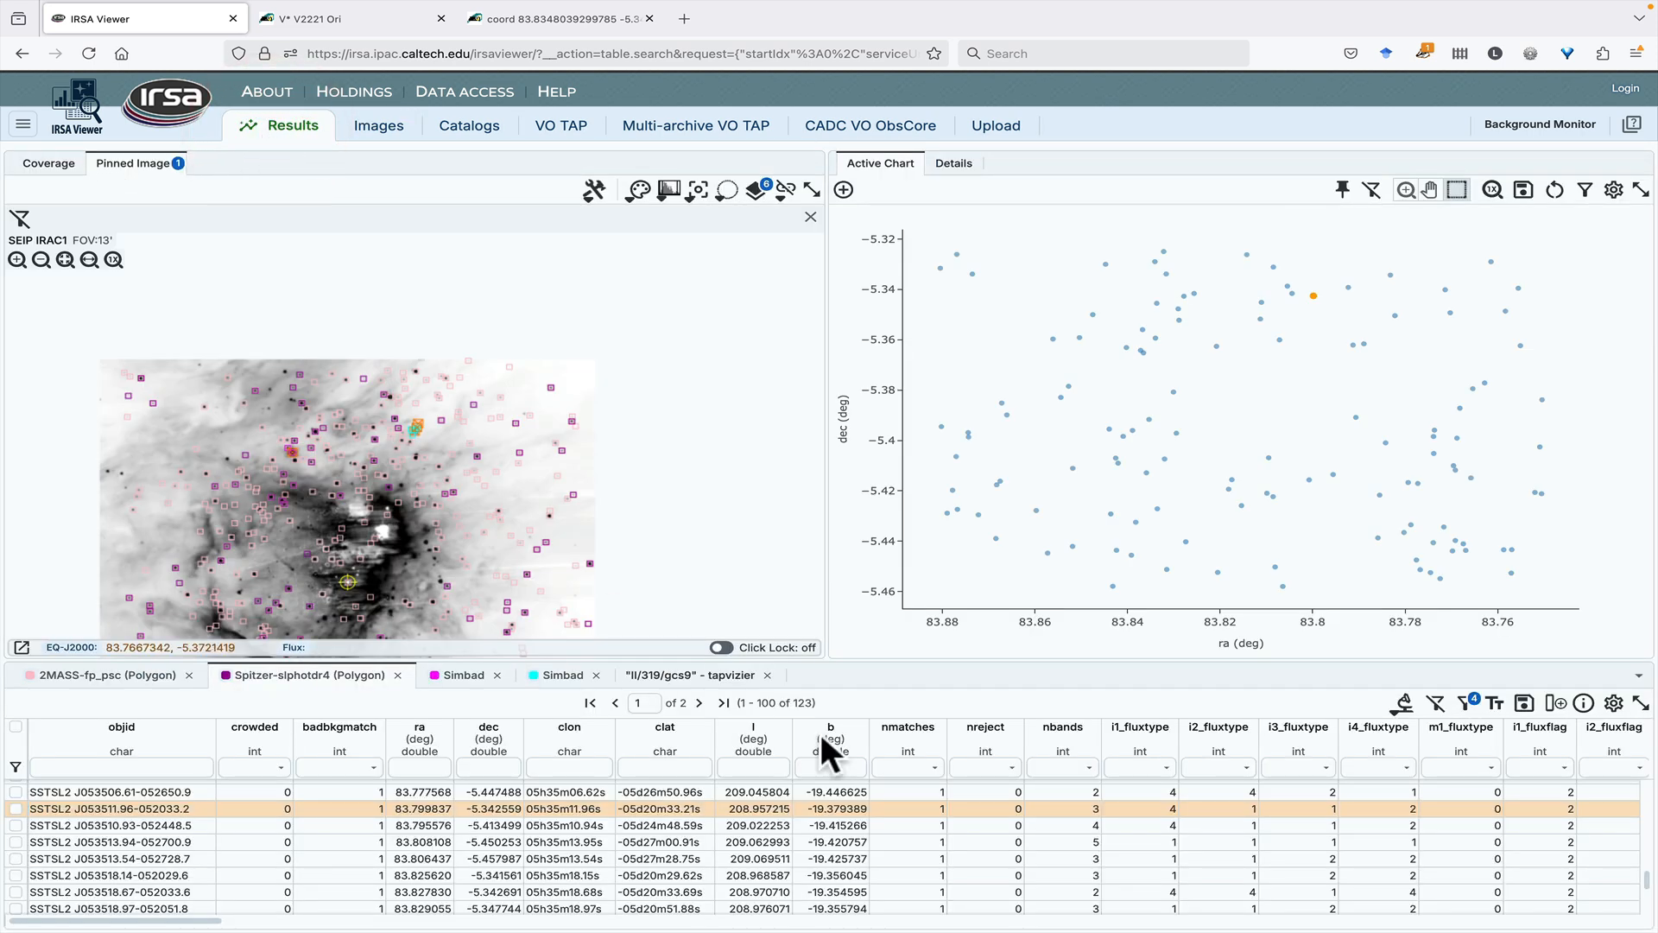
pyautogui.click(1403, 704)
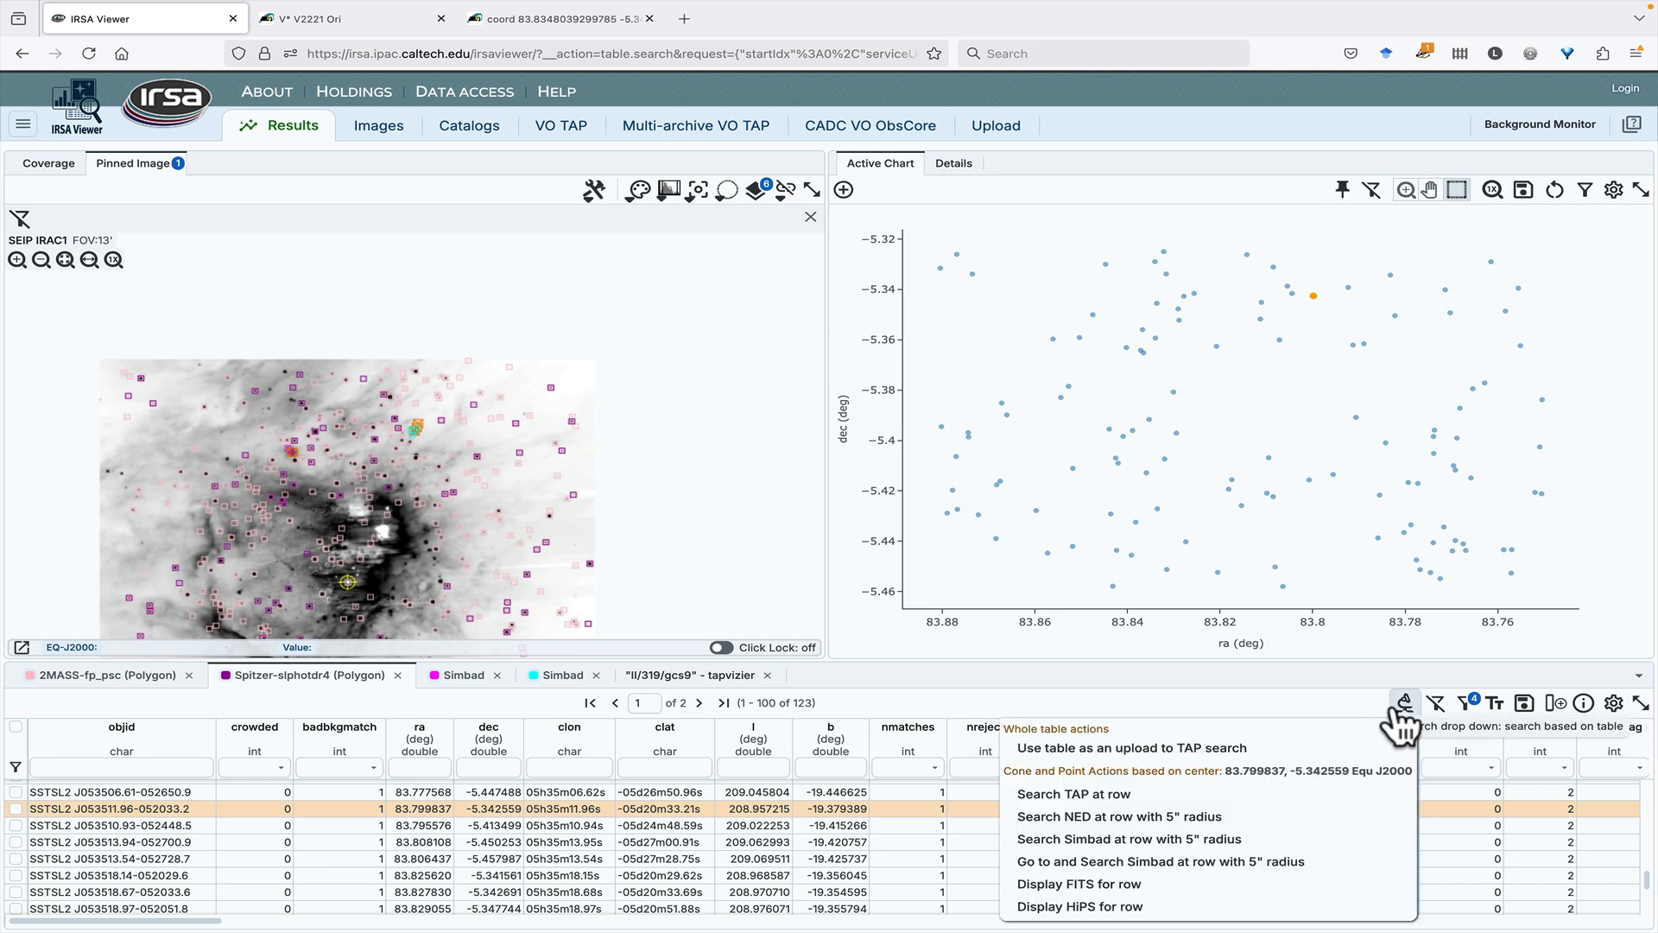
# - Draw a cone selection with a radius of about 0.0053 degrees on the upper part of the SEIP IRAC1 image and show its search actions
pyautogui.click(726, 190)
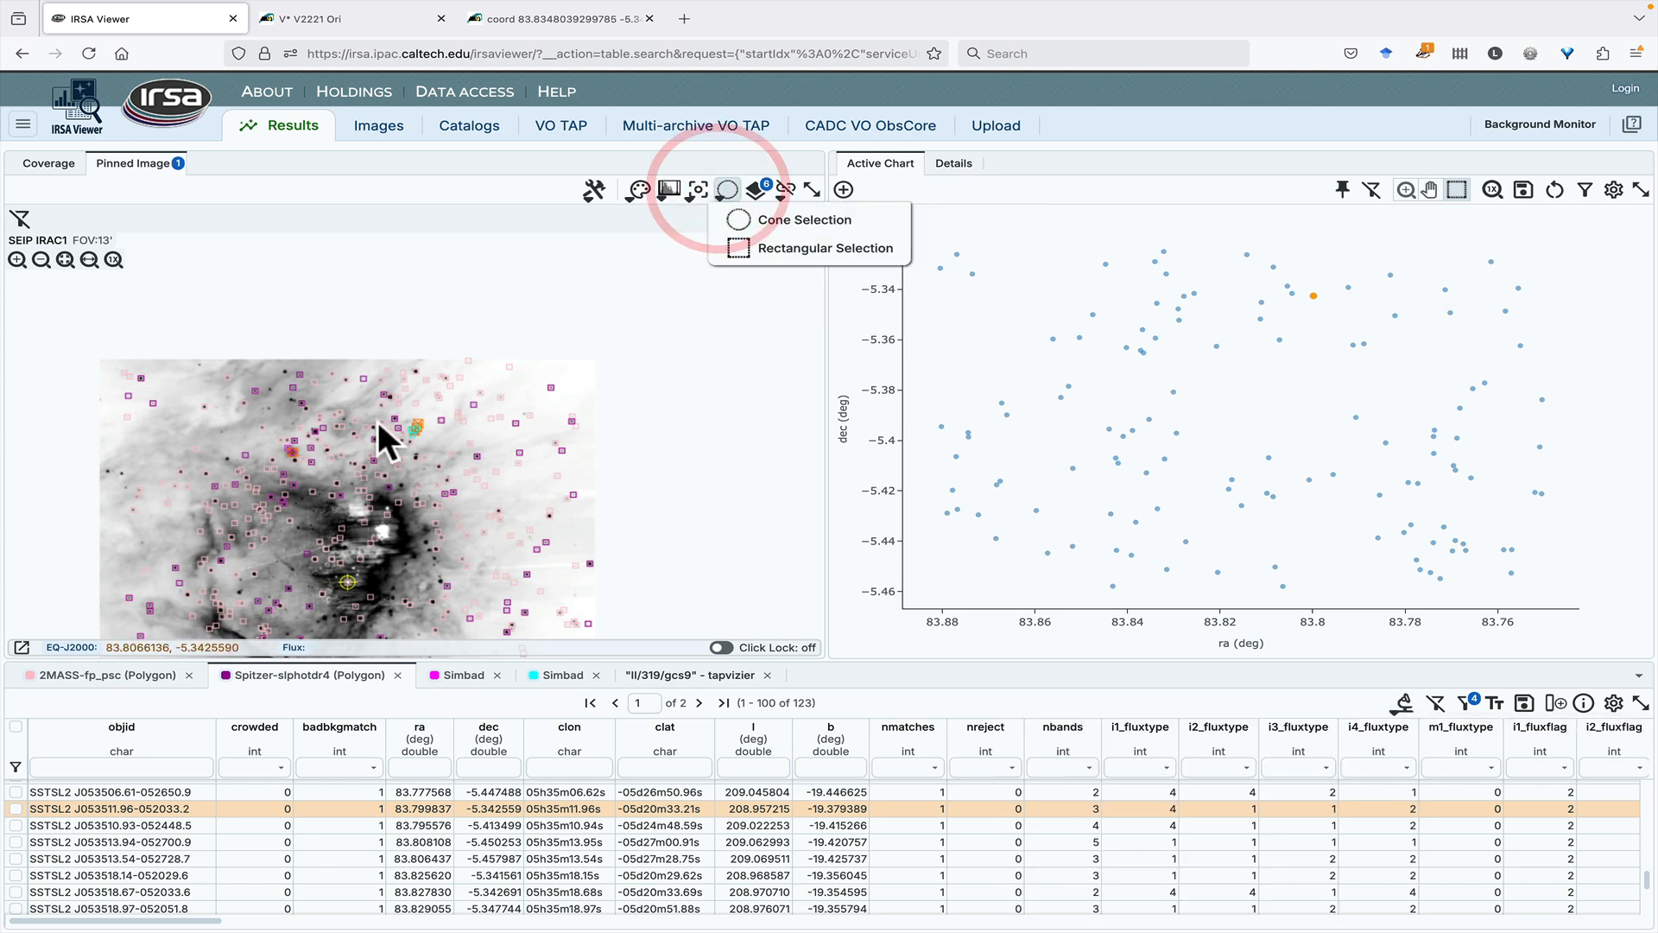
pyautogui.click(829, 221)
pyautogui.moveTo(351, 434); pyautogui.dragTo(350, 385)
pyautogui.click(232, 220)
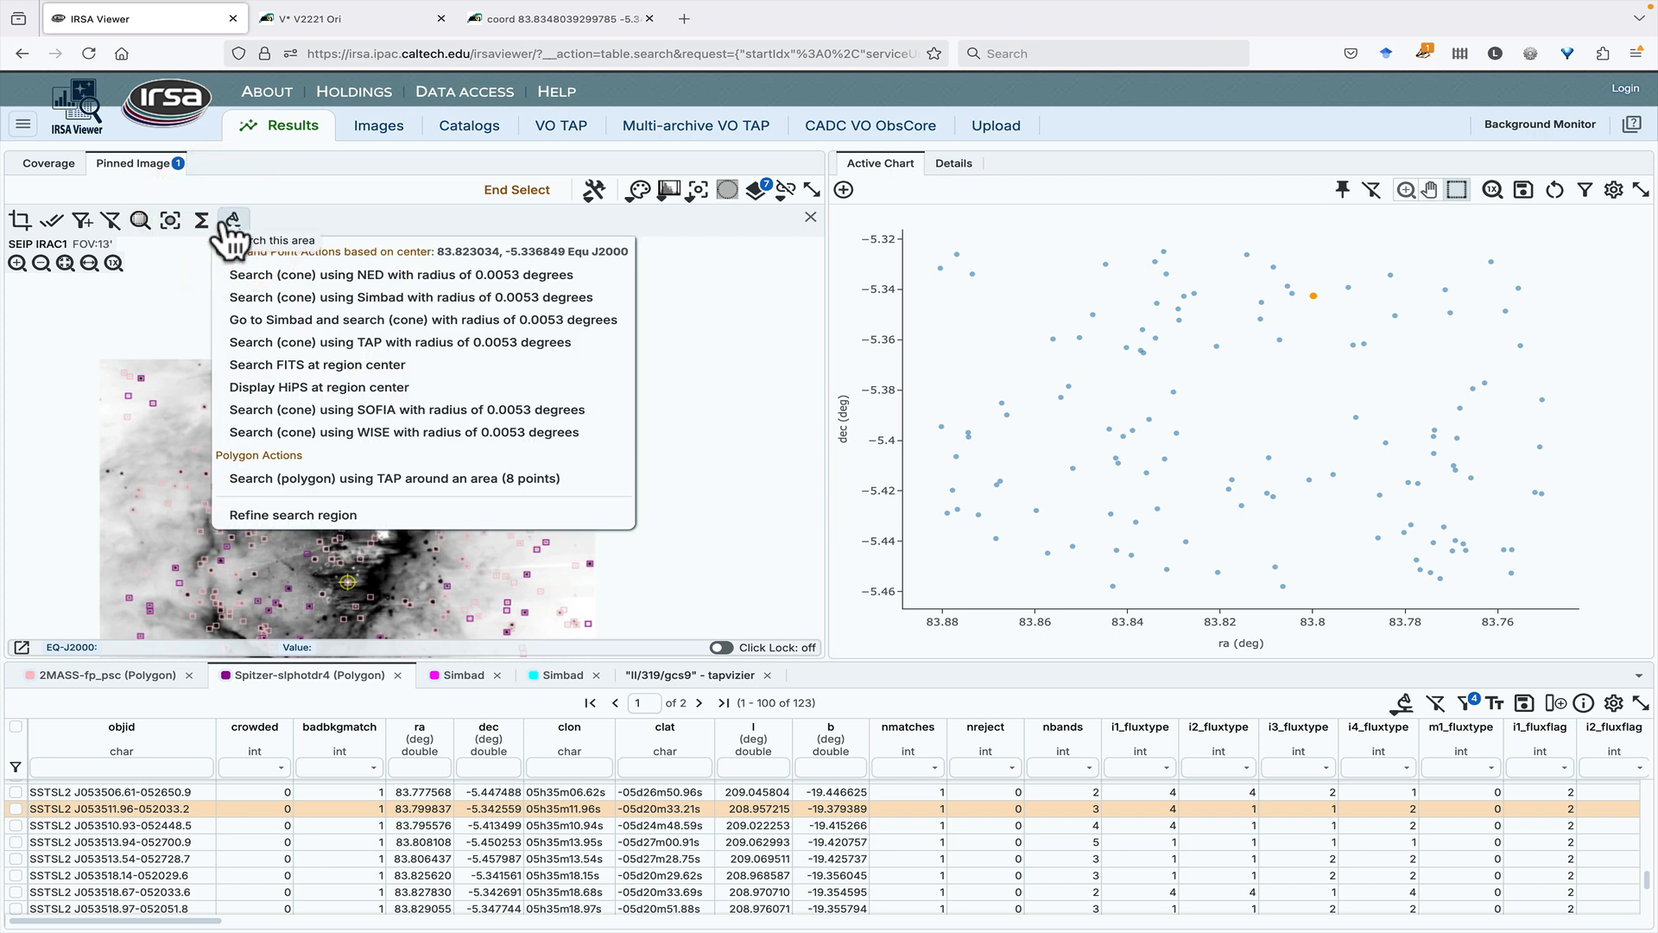
# - Open the IRSA Viewer online help
pyautogui.click(1631, 124)
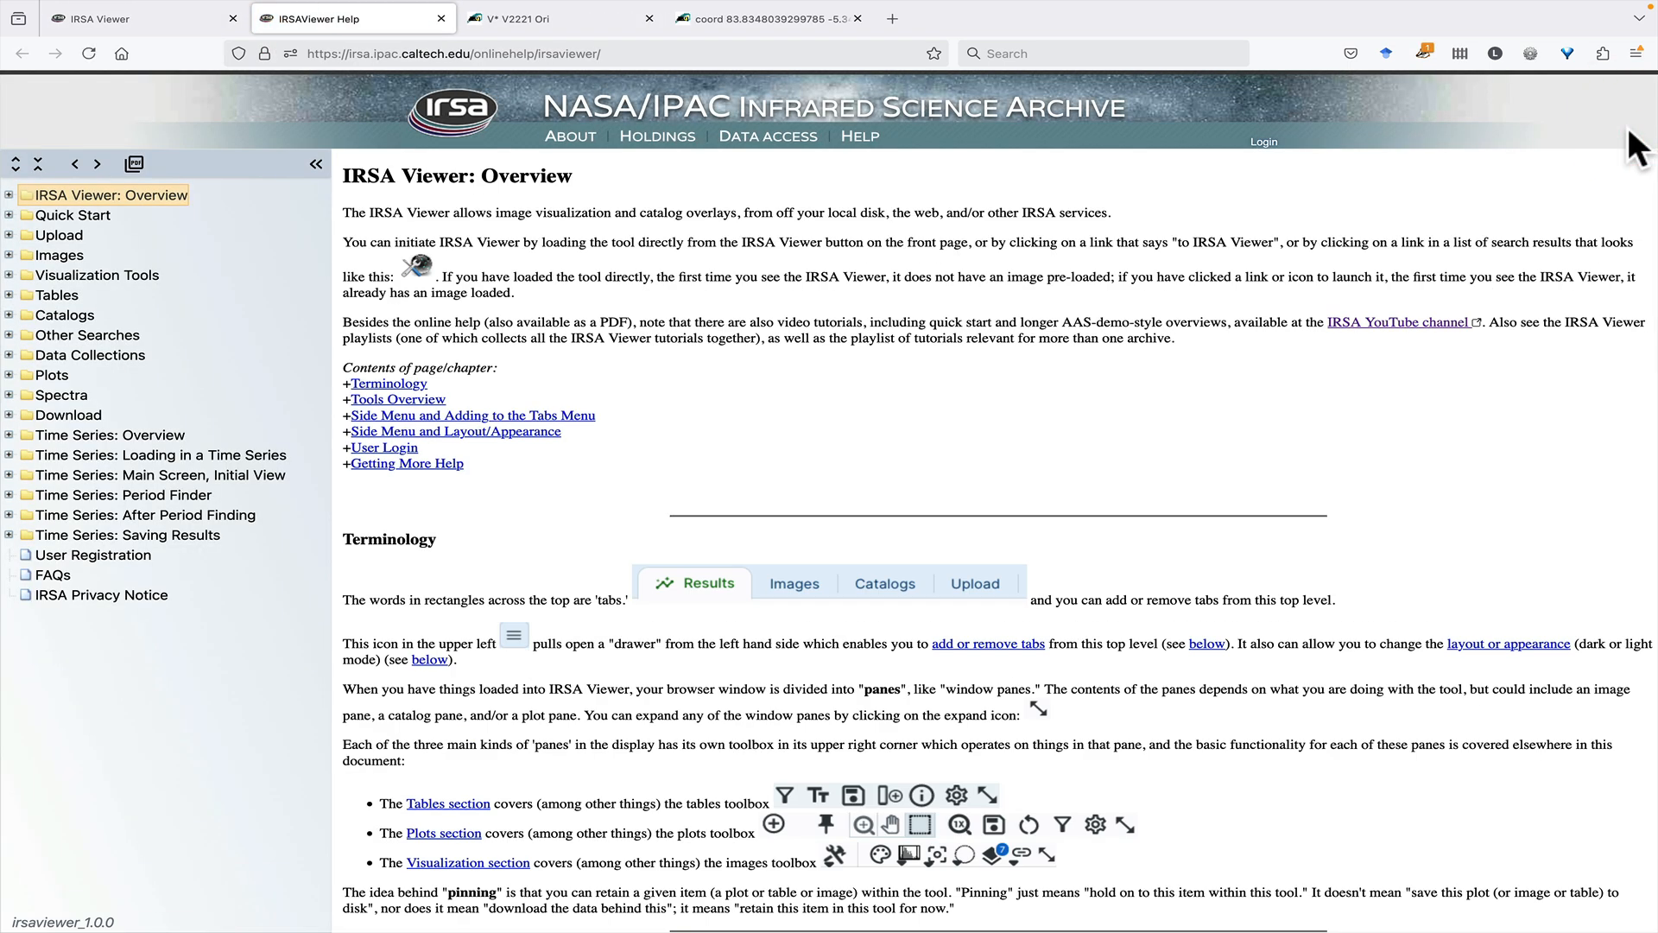